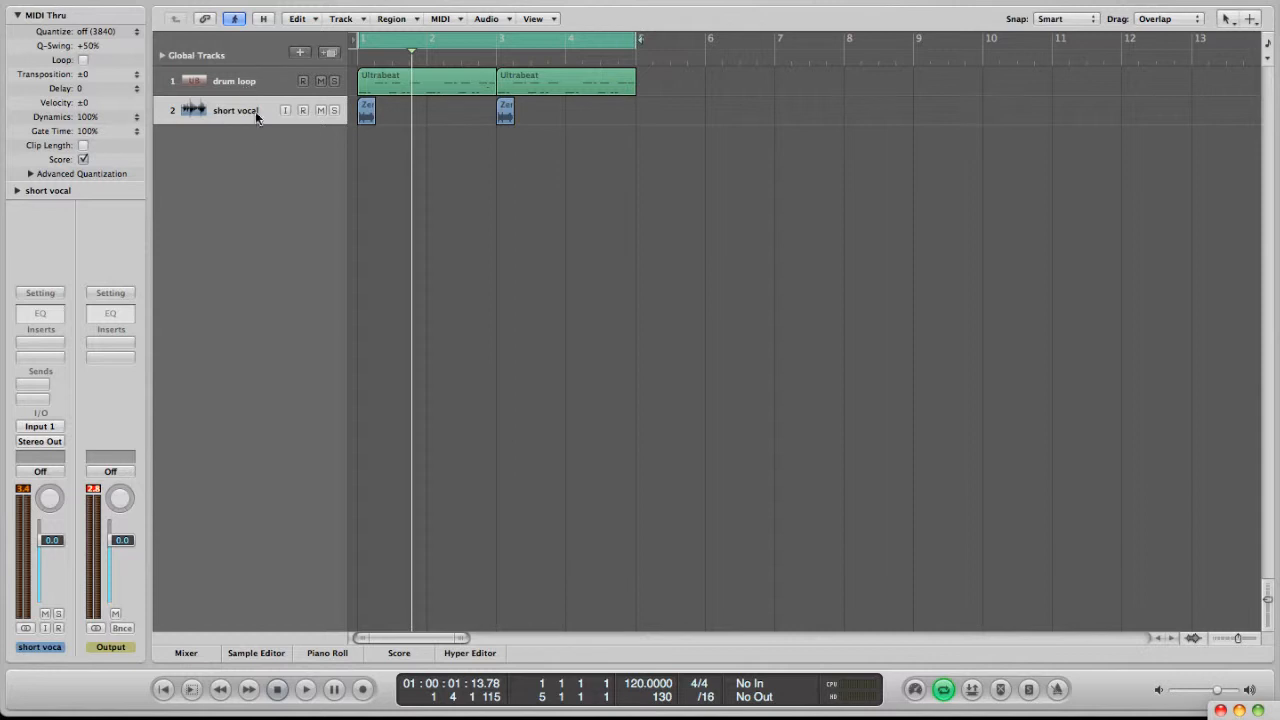
Insert Delay Designer on the short vocal track's first insert slot and reposition its window over the arrangement
click(270, 84)
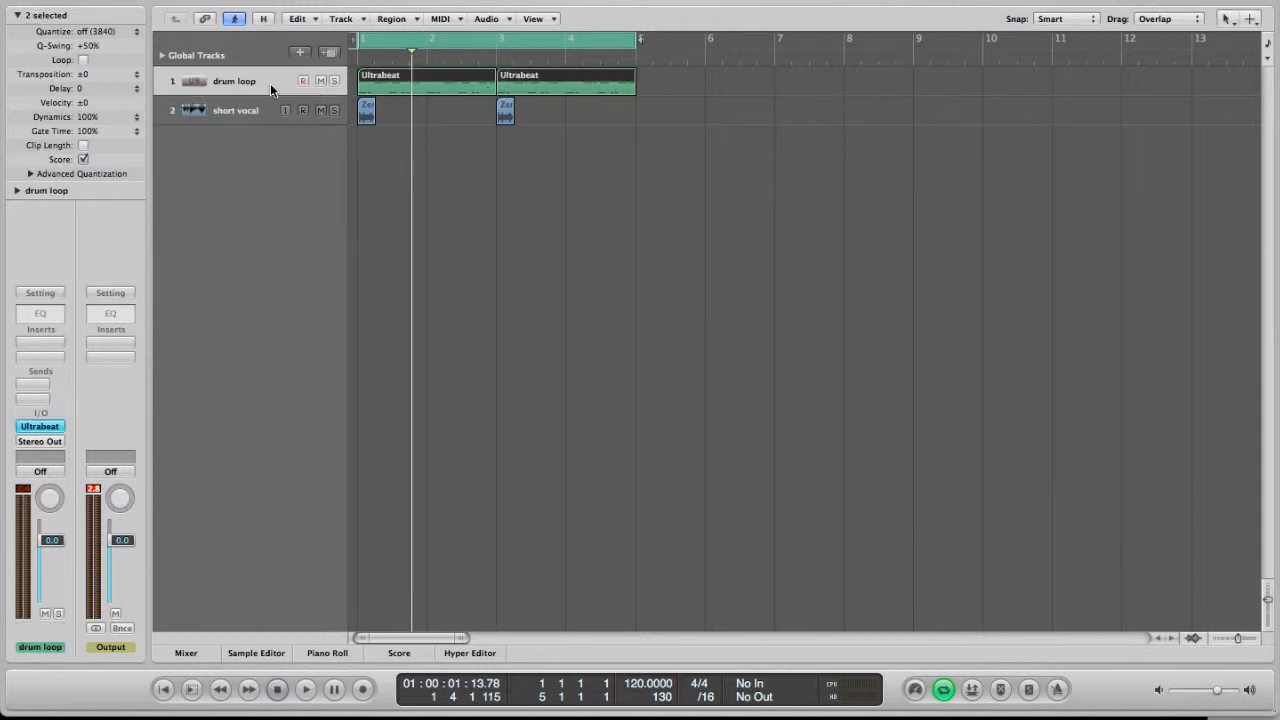
click(256, 110)
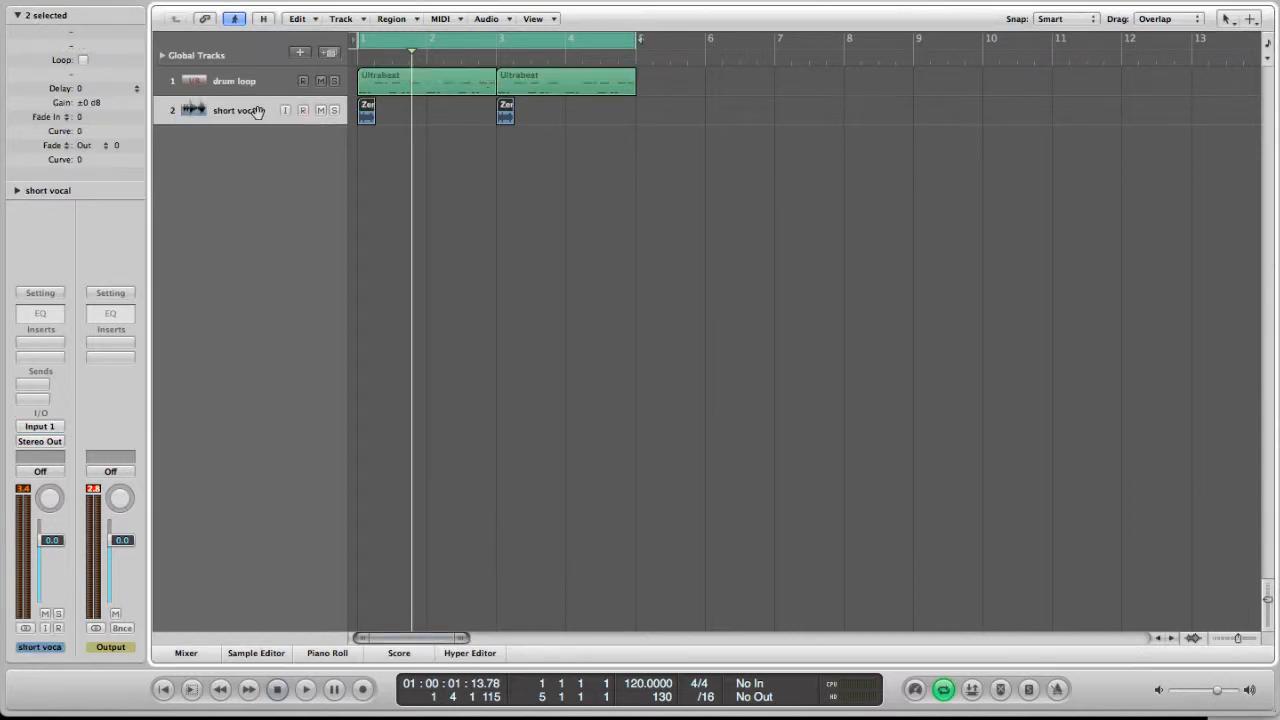
click(49, 347)
mouse_move(52, 372)
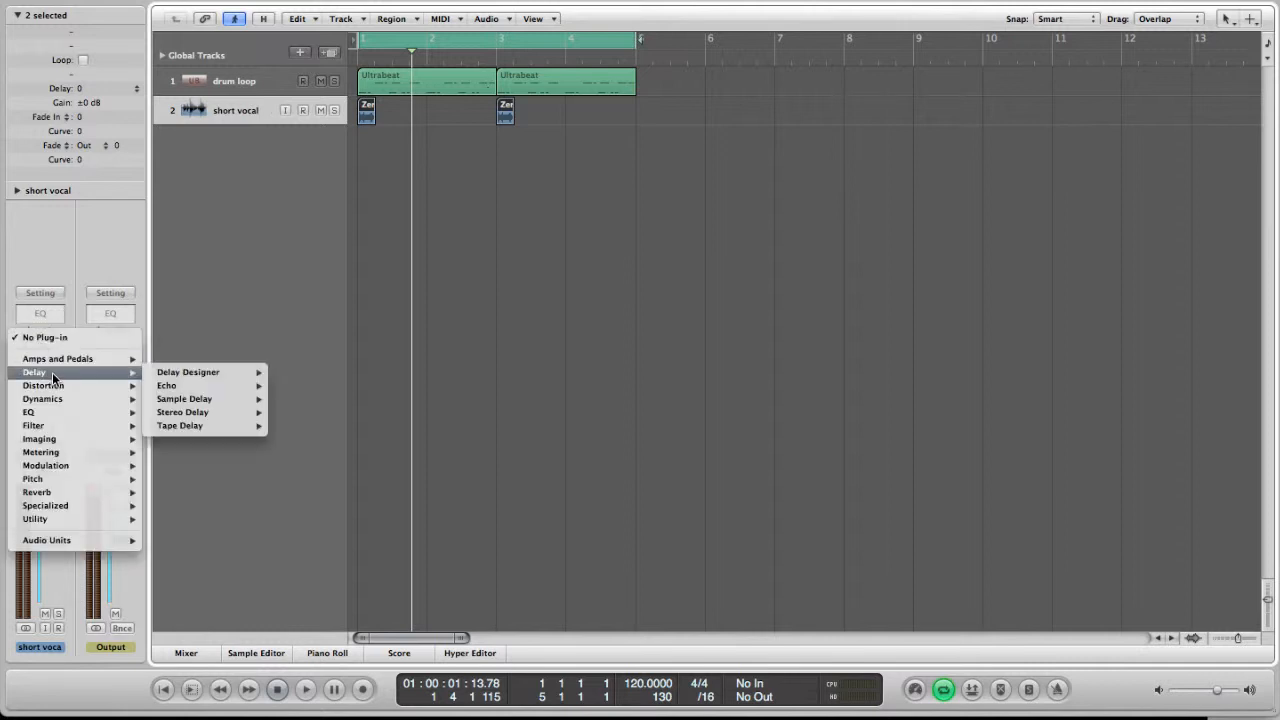
click(161, 374)
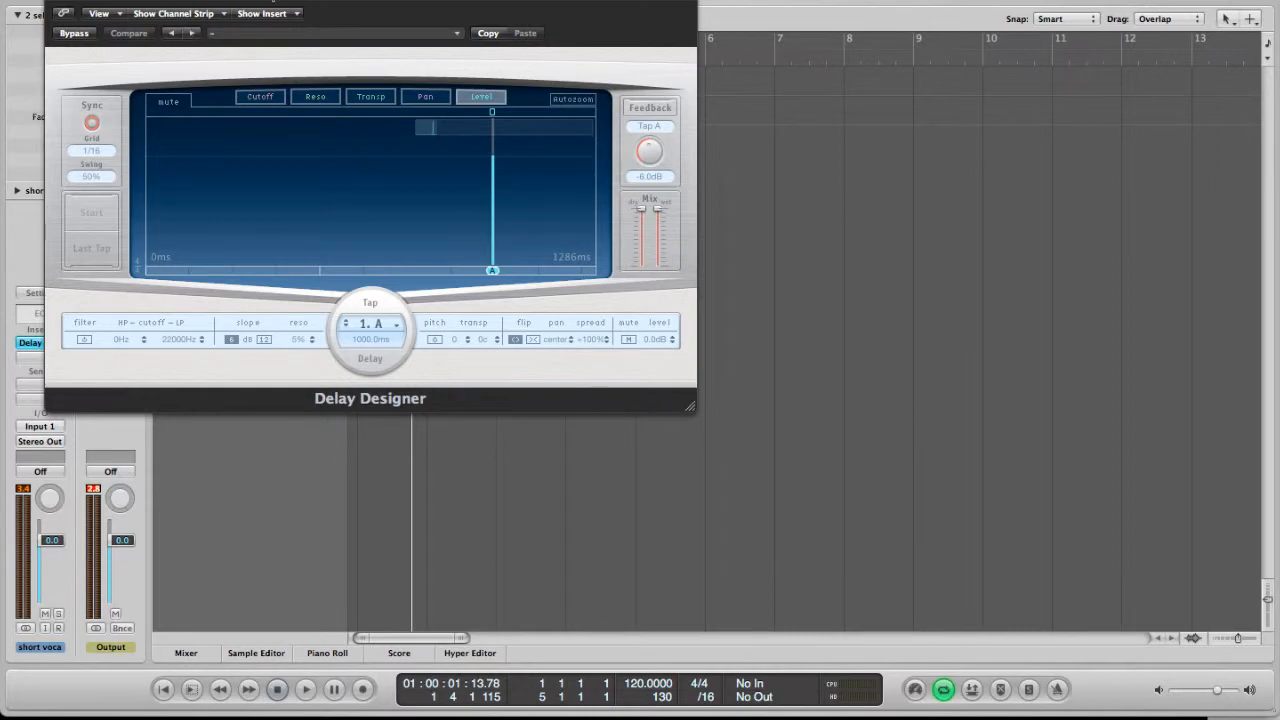
drag(270, 2, 387, 151)
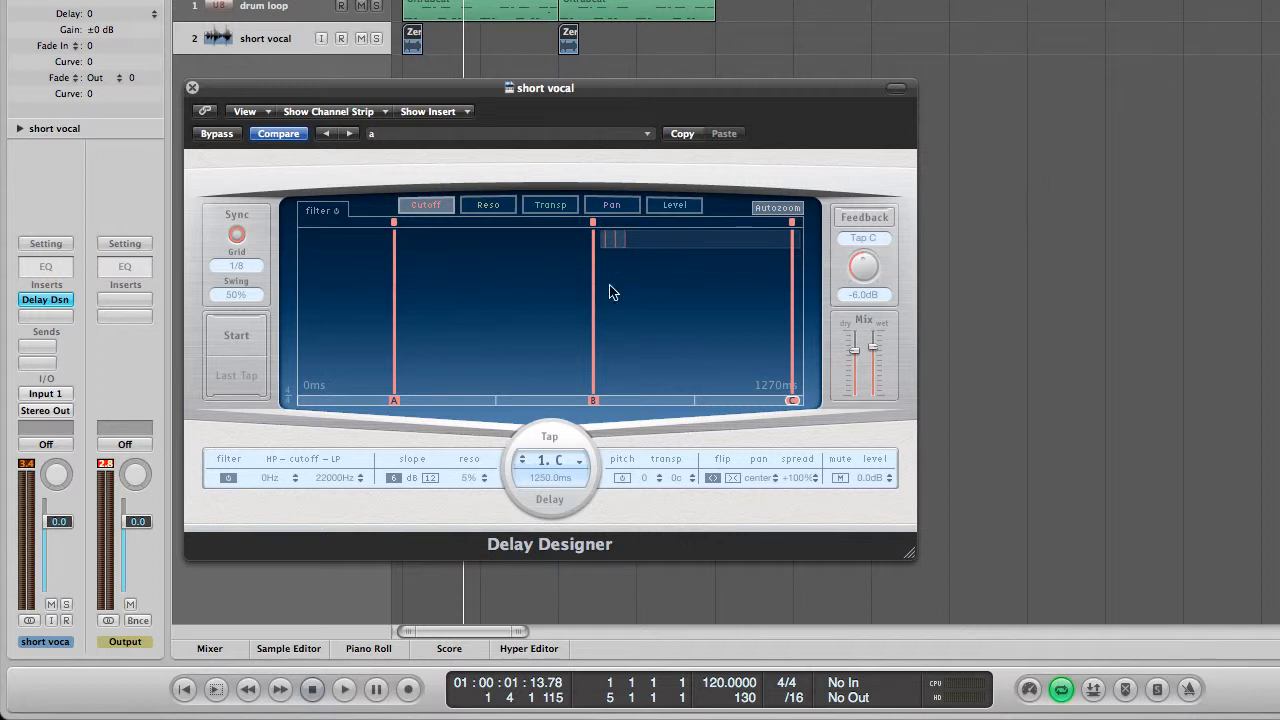
Play the looped section to audition the current delay taps on the short vocal, and stop playback
click(950, 243)
key(space)
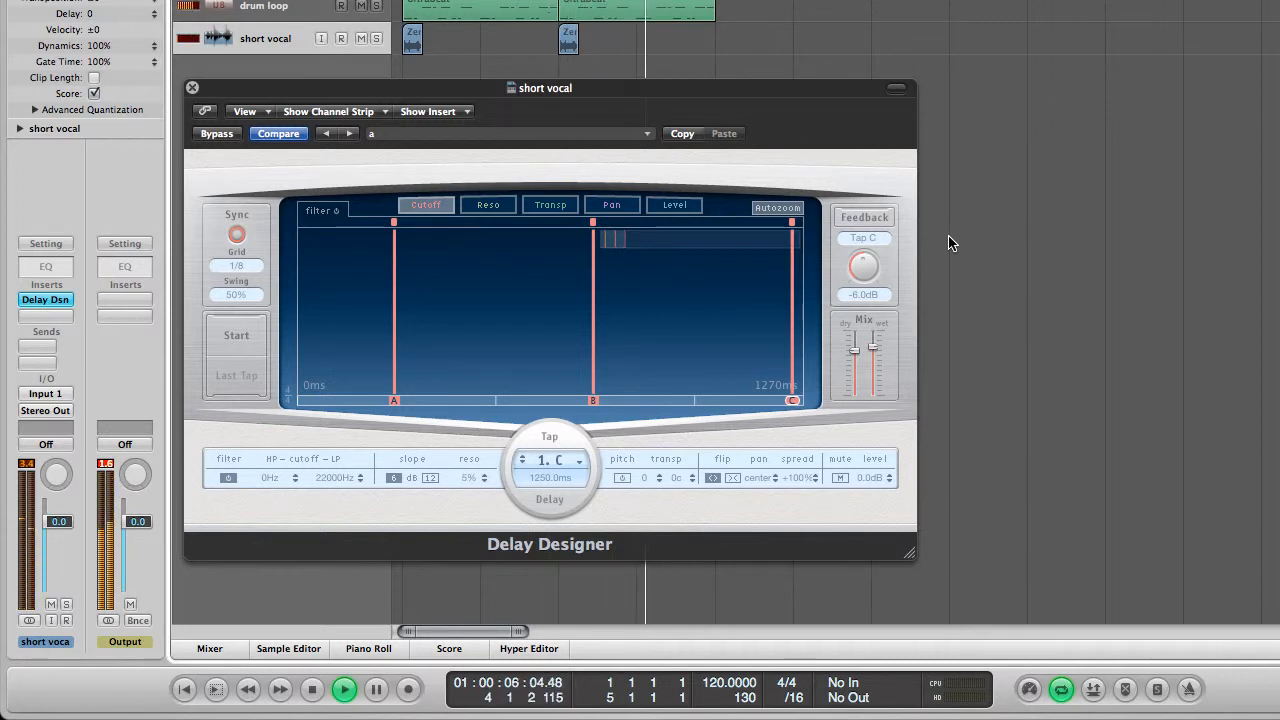
key(space)
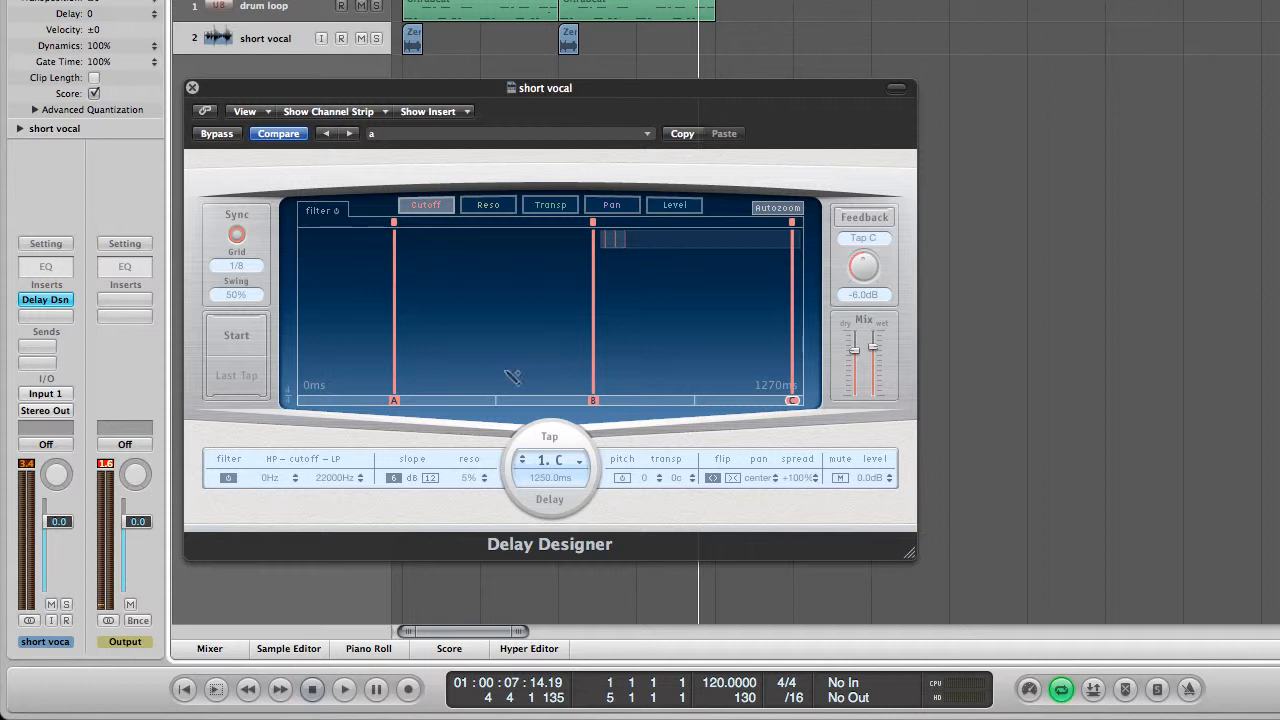
Move tap A to 500 ms and tap B to 1000 ms, and audition the new timing with the loop
drag(391, 403, 492, 401)
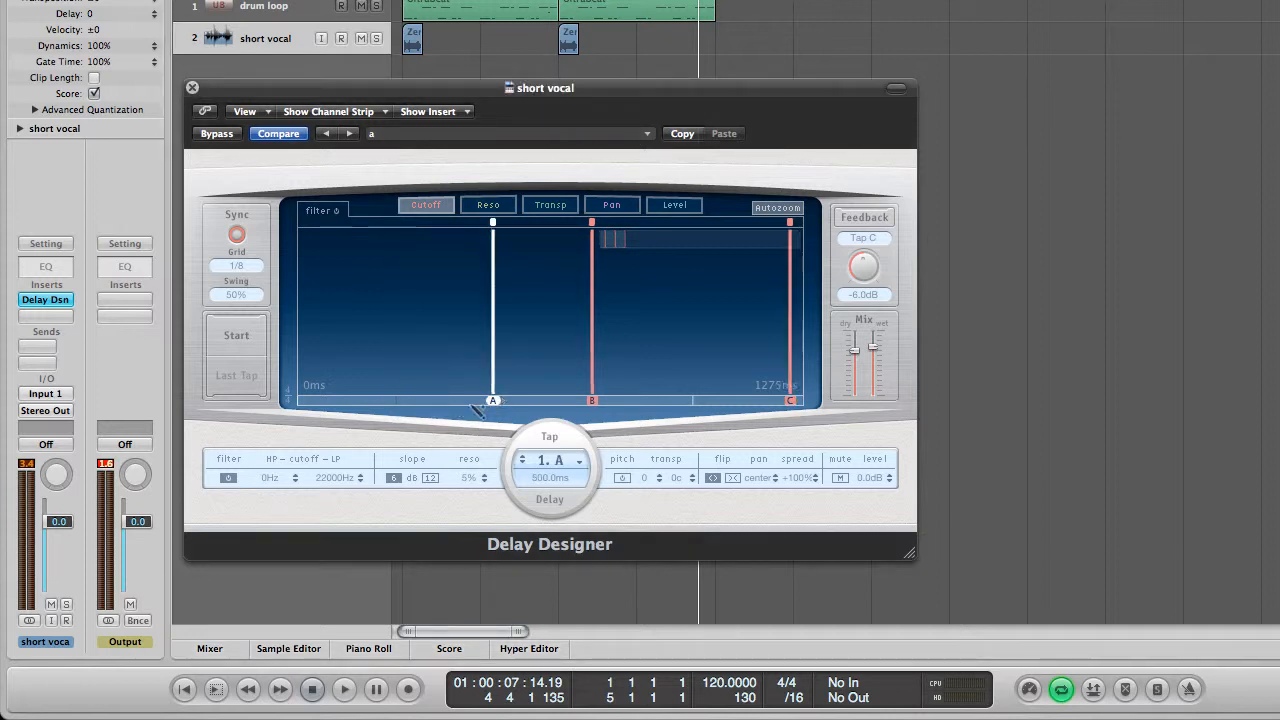
drag(588, 410, 690, 401)
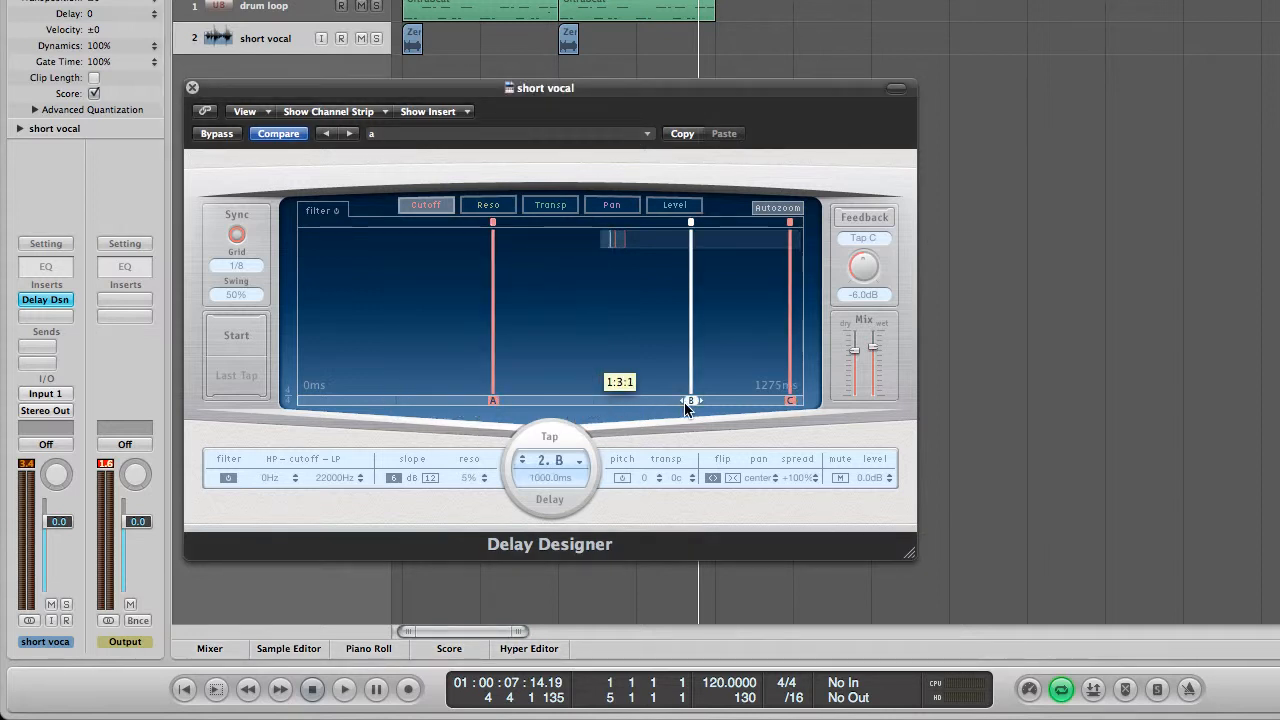
key(space)
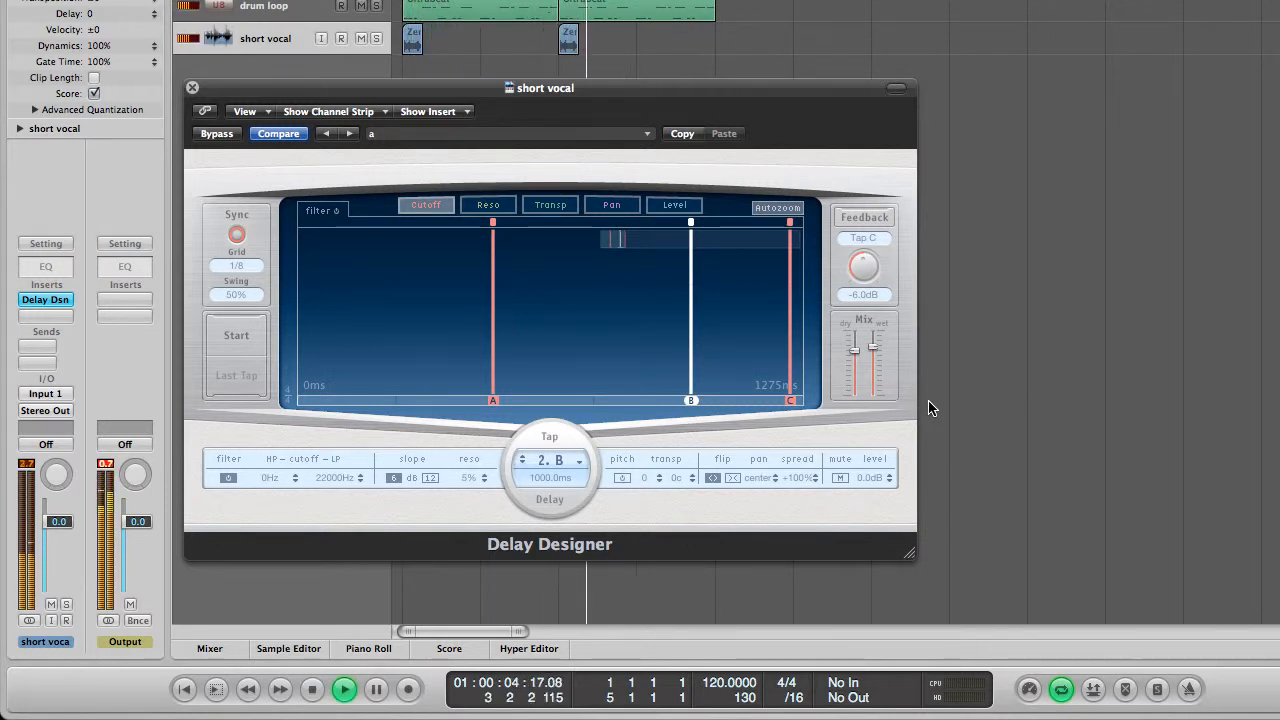
key(space)
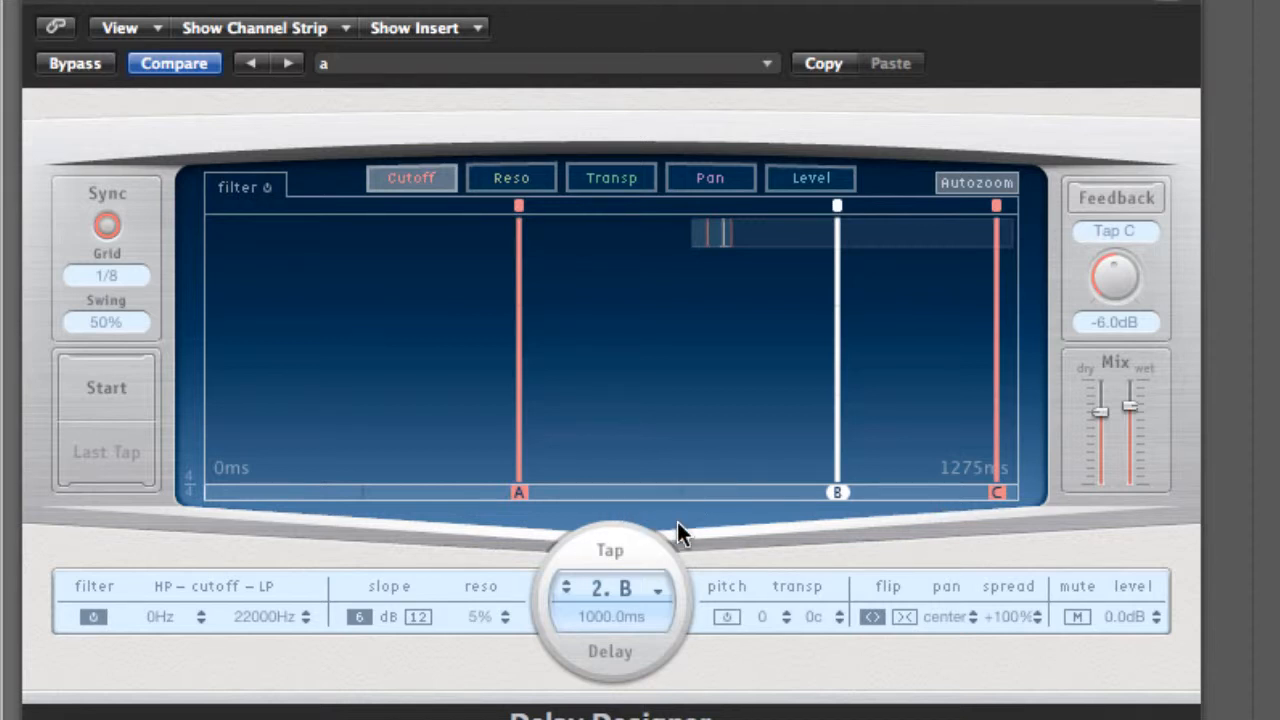
Add delay taps at 750 ms and 250 ms on the tap timeline and audition them with the loop
click(678, 492)
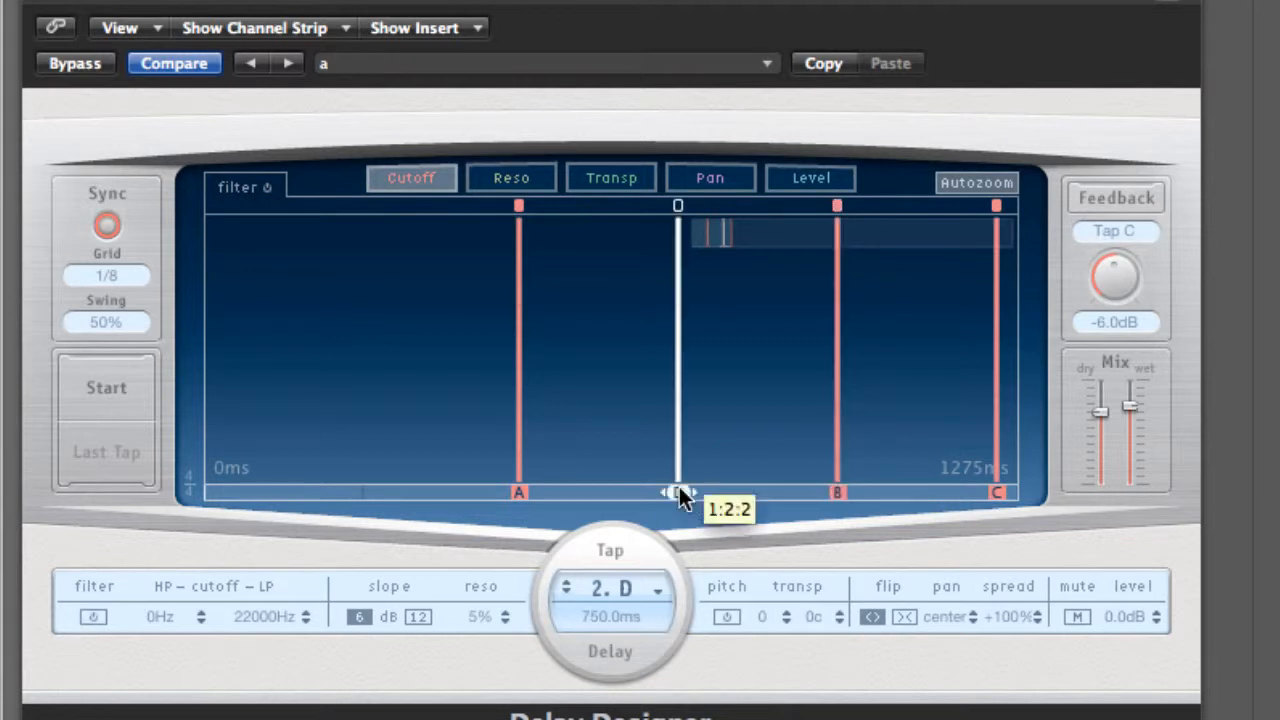
click(360, 492)
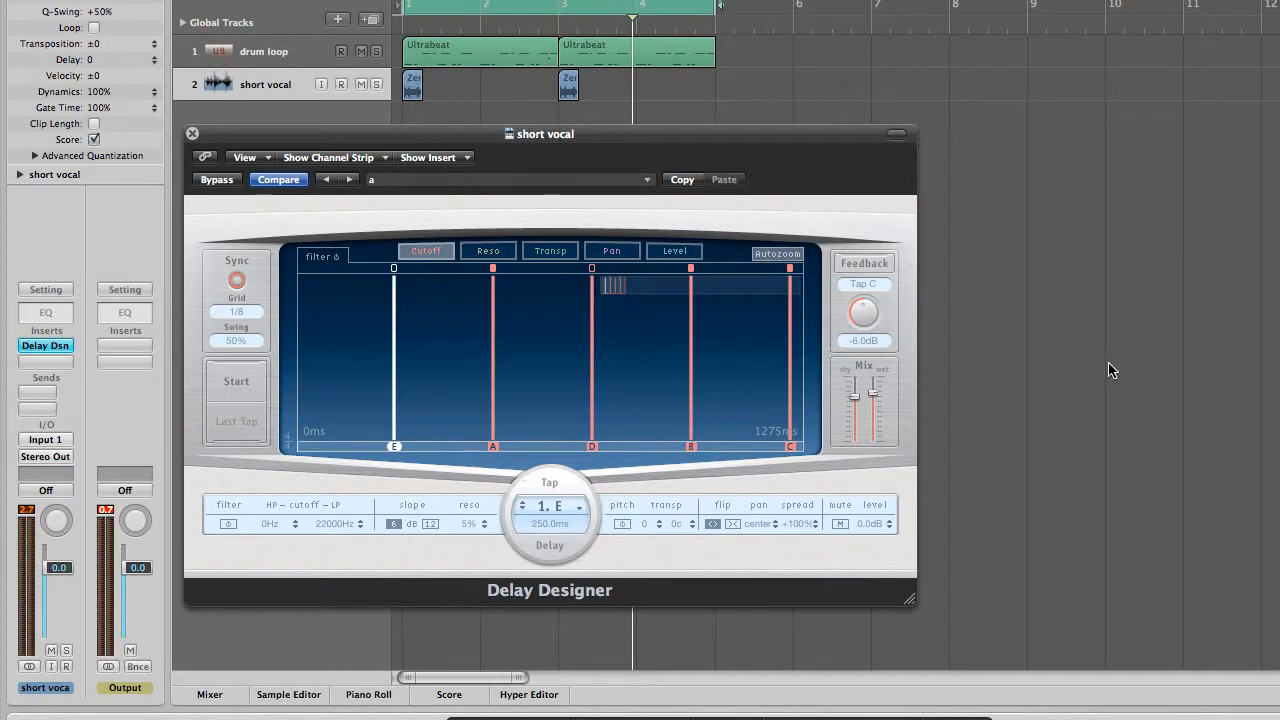
key(space)
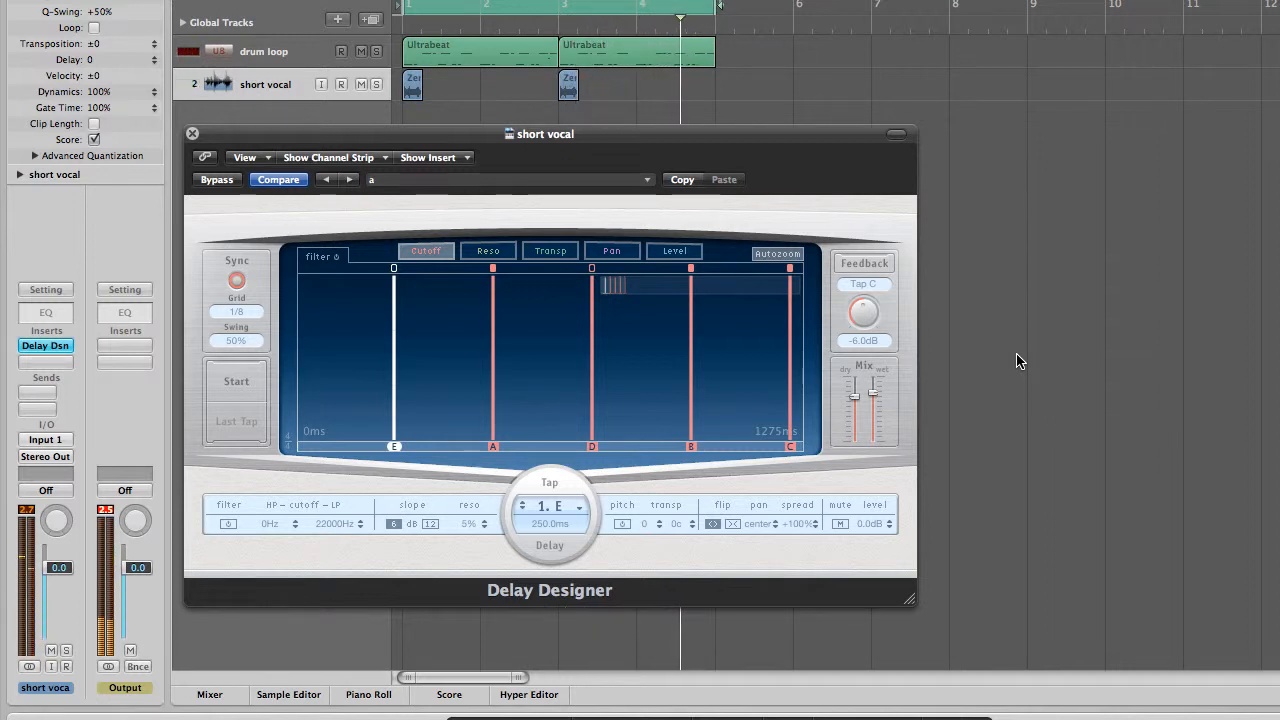
key(space)
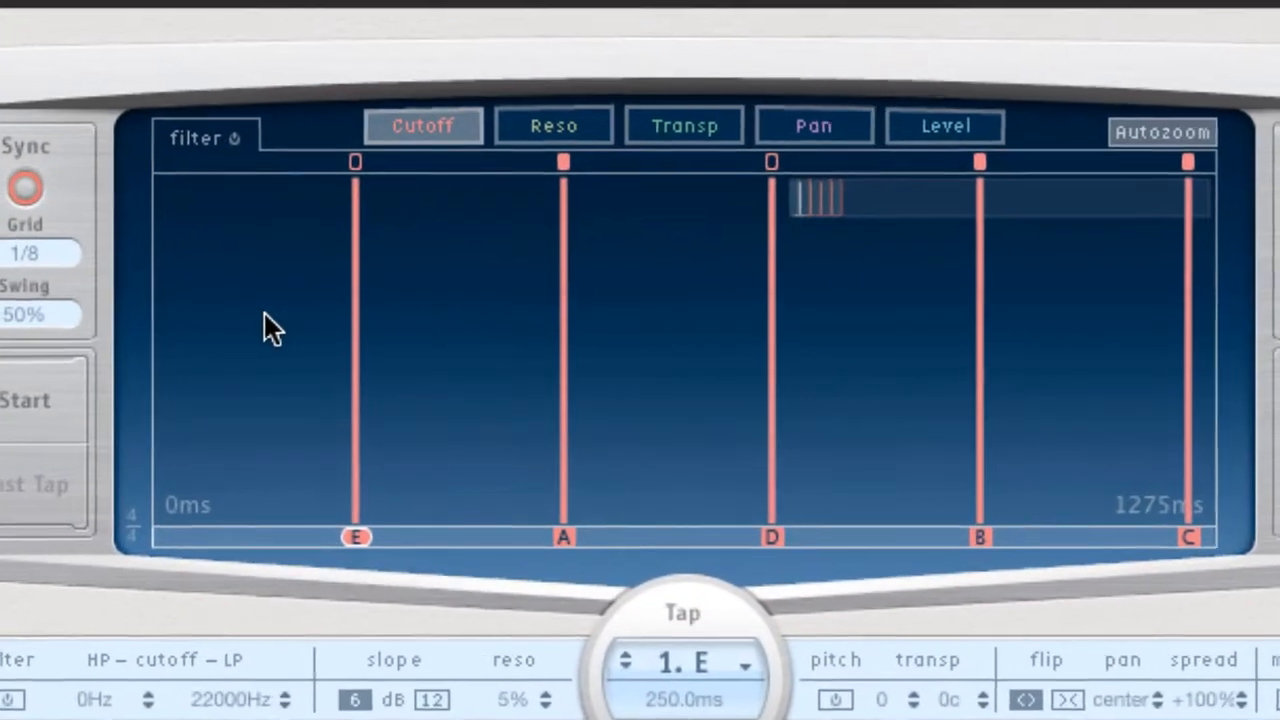
Delete the added taps at 250 ms and 750 ms, keeping tap A at 500 ms
drag(317, 330, 415, 329)
key(Delete)
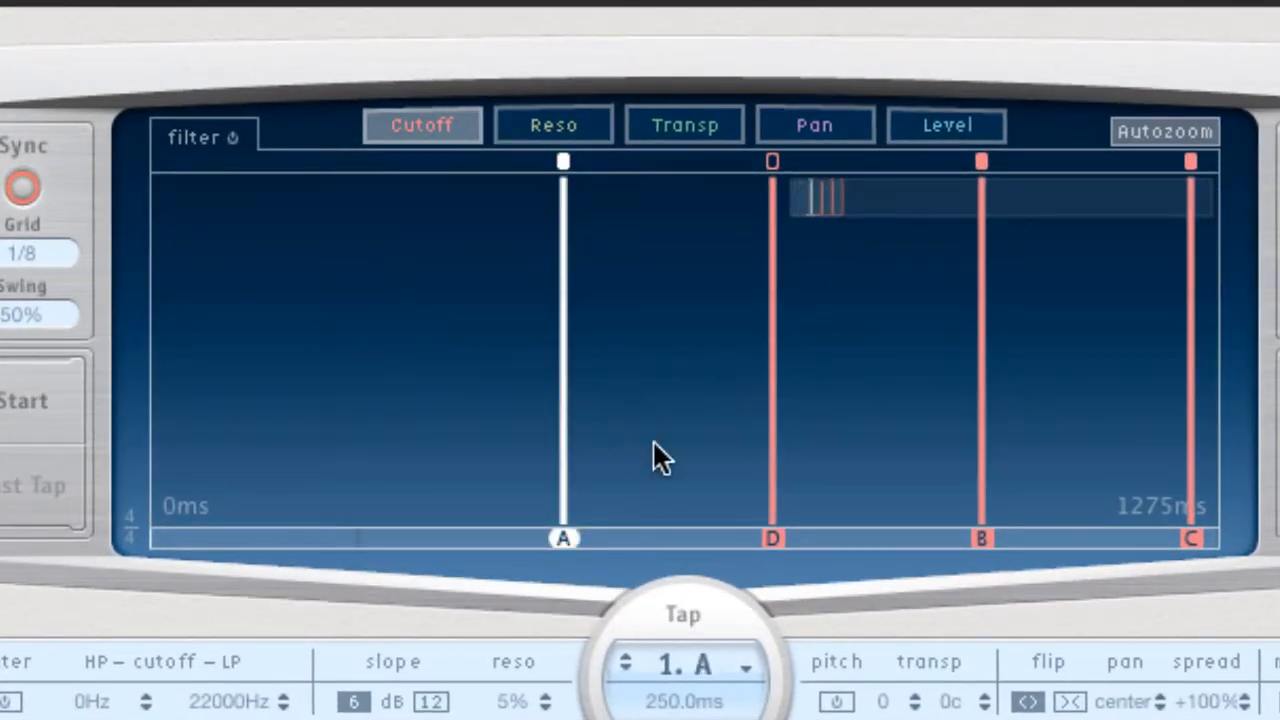
right_click(757, 537)
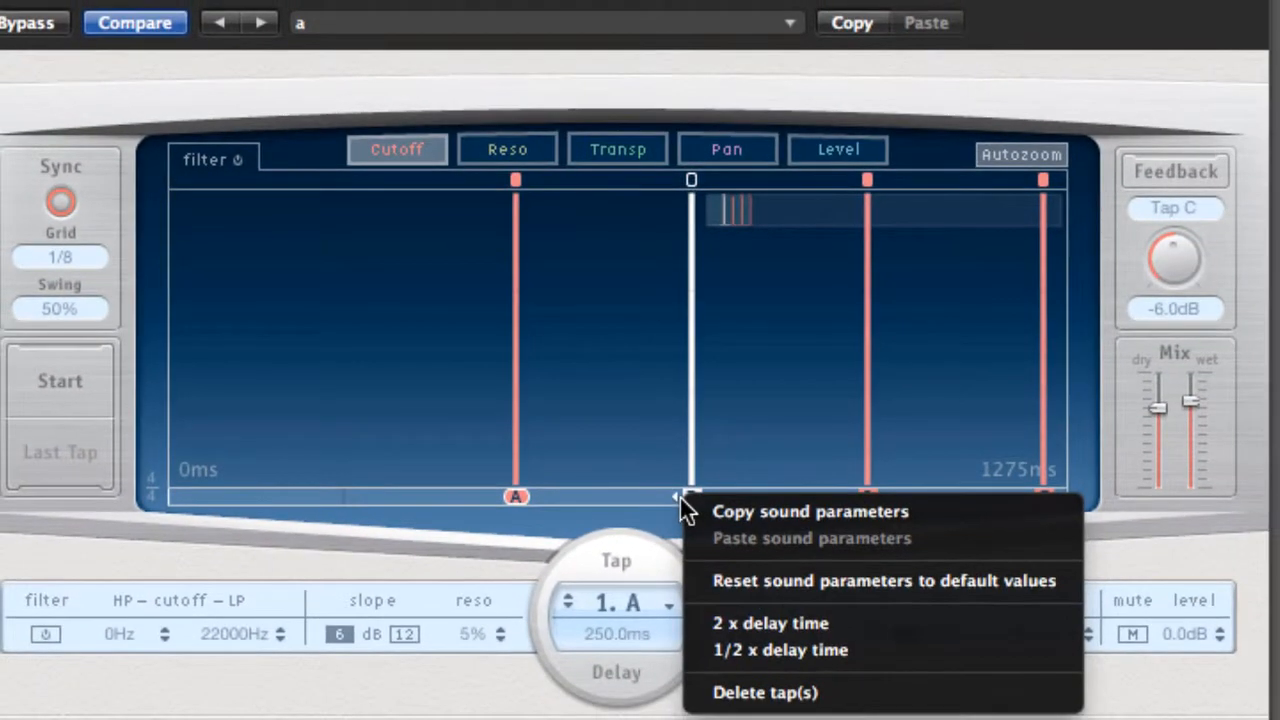
click(826, 694)
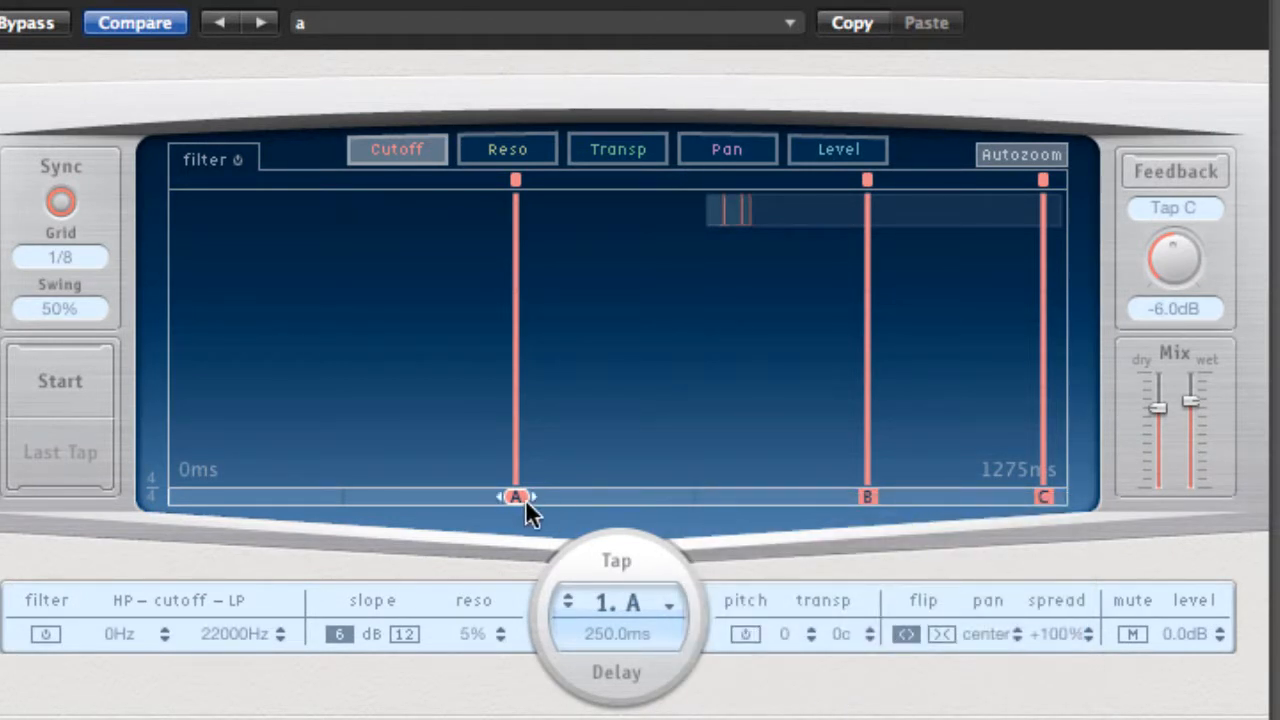
drag(514, 499, 476, 504)
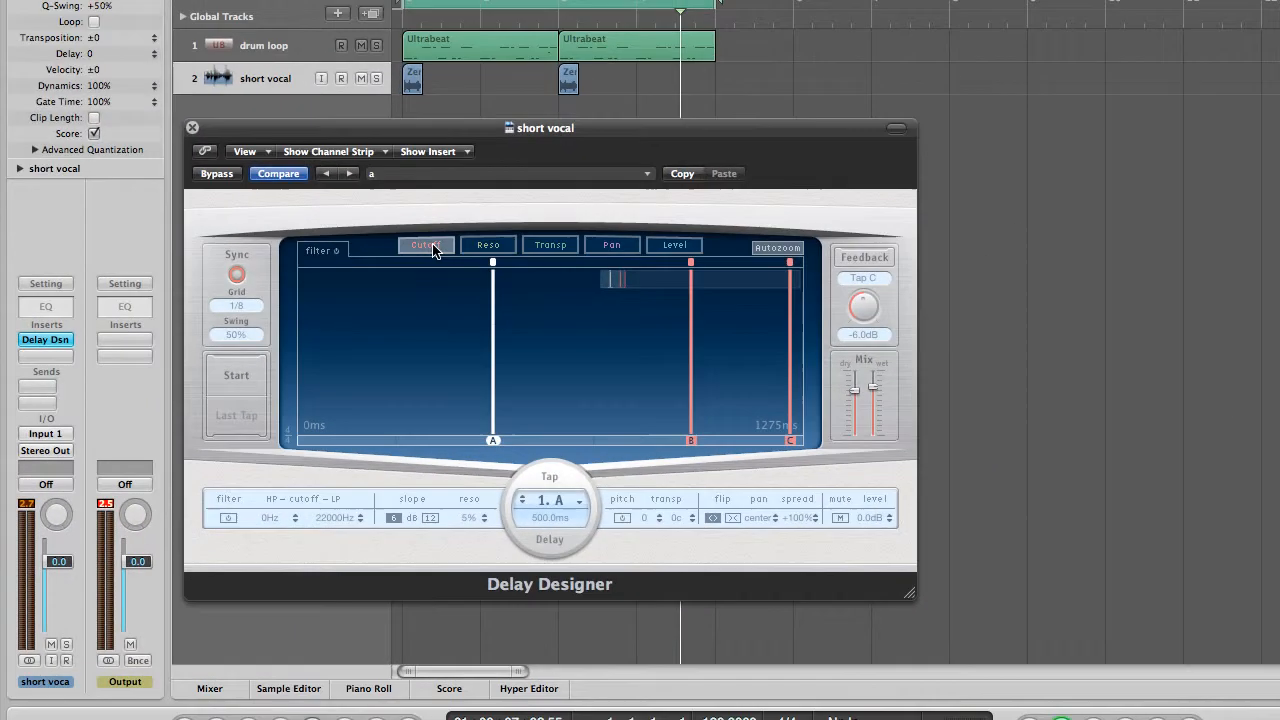
click(706, 472)
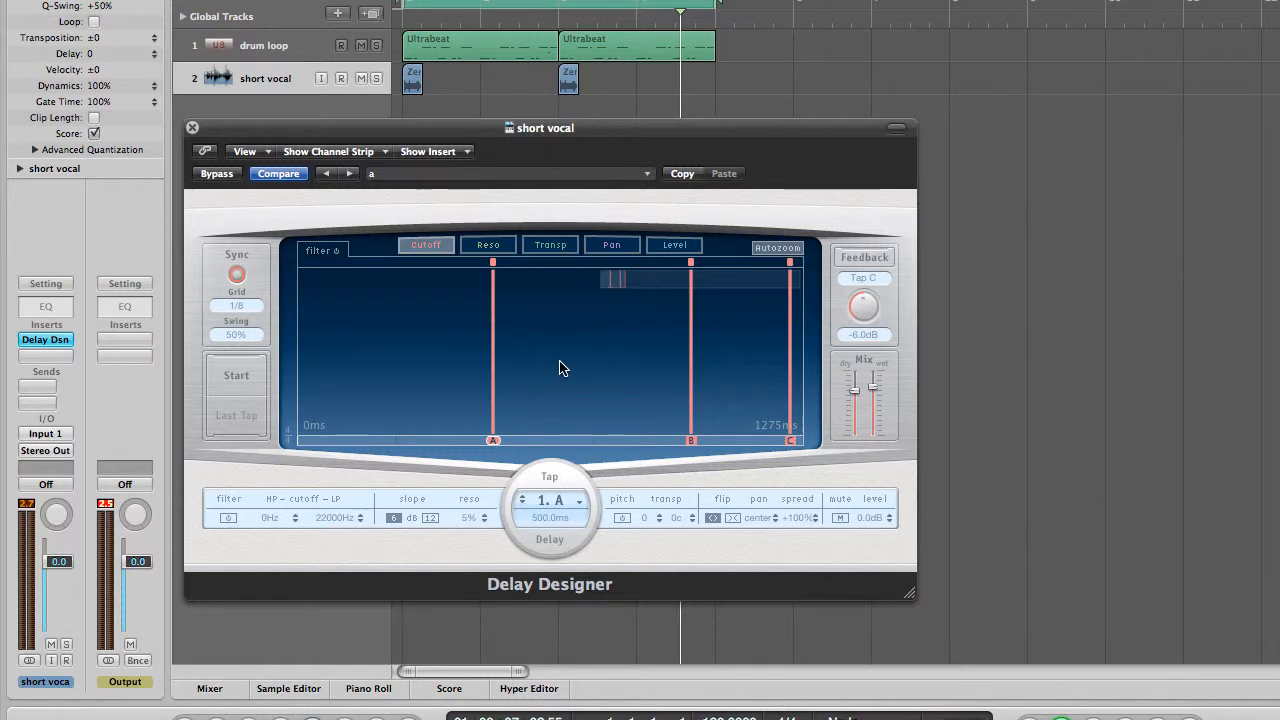
click(492, 438)
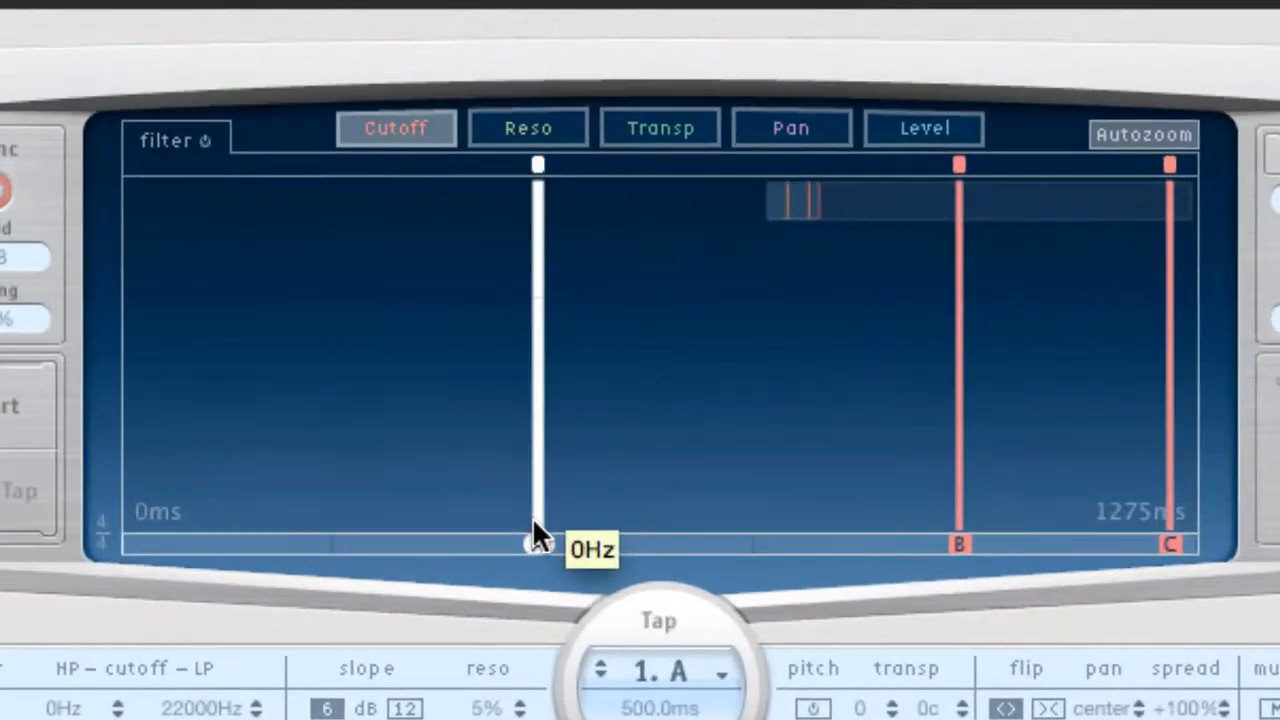
mouse_move(532, 530)
mouse_down()
mouse_move(537, 265)
mouse_move(525, 534)
mouse_up()
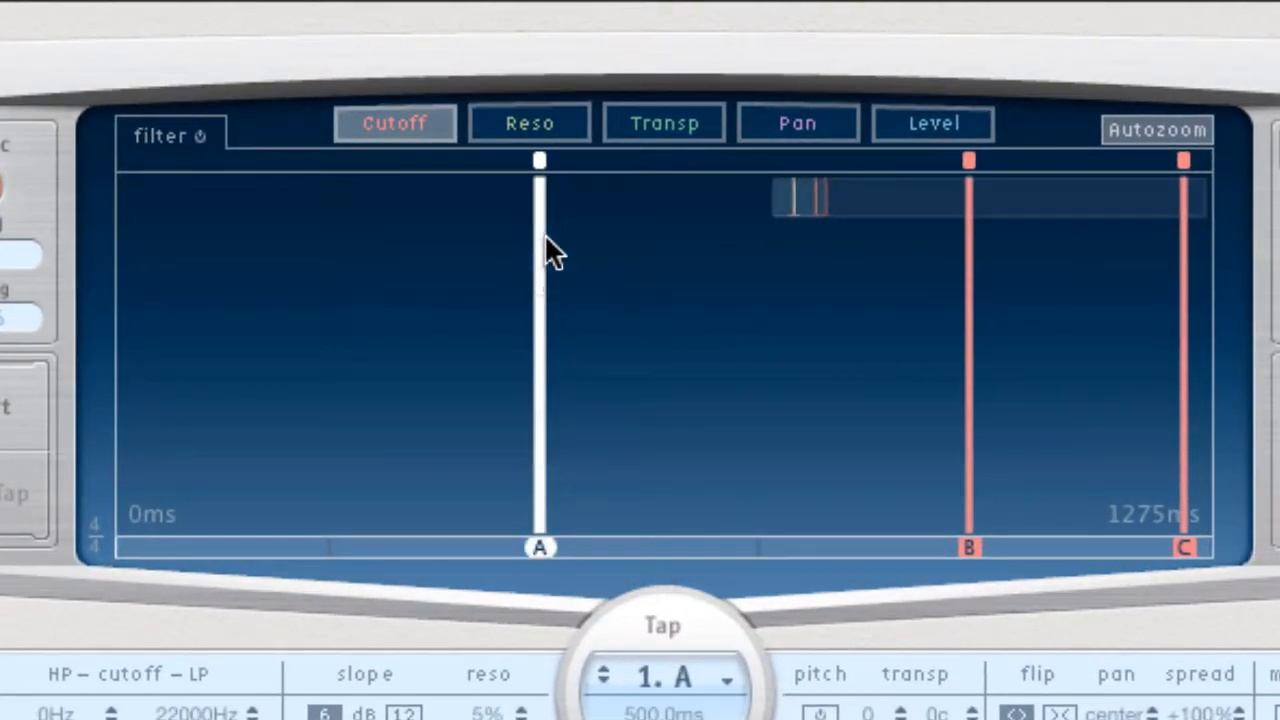
drag(535, 185, 534, 145)
click(653, 366)
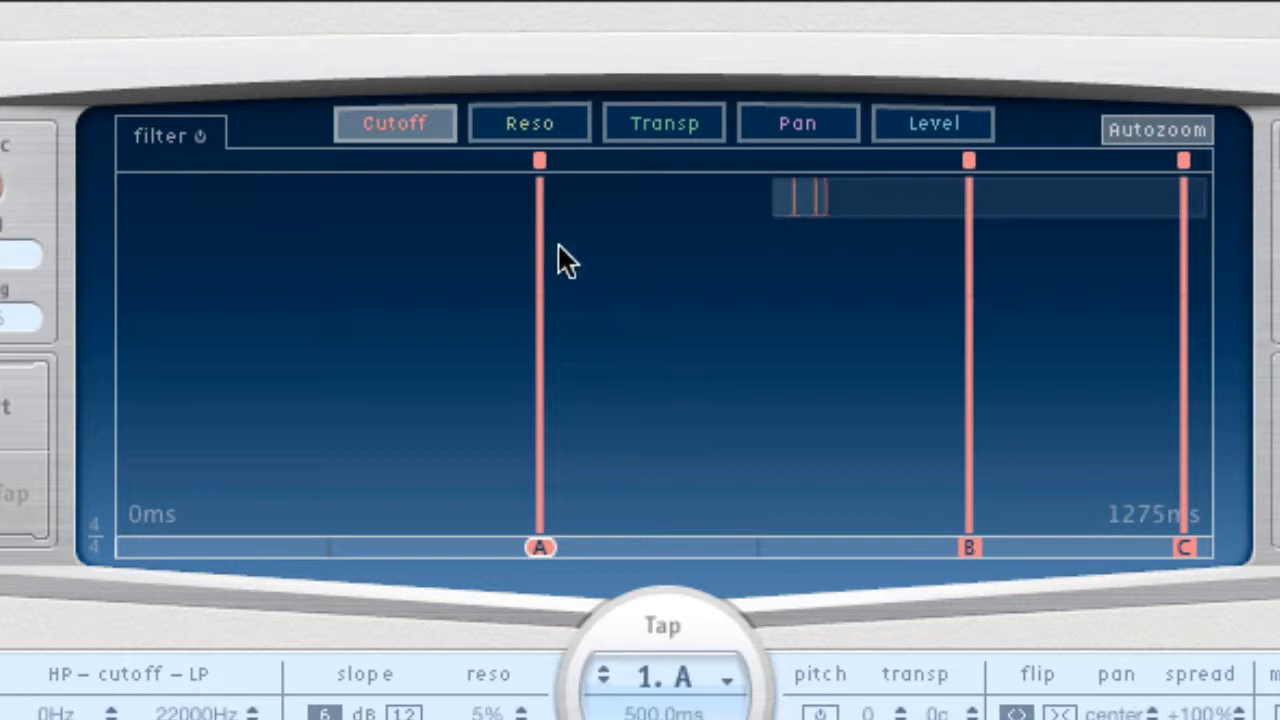
Lower tap A's low-pass cutoff, set tap B's high-pass cutoff to 1520 Hz, and narrow tap C's filter band with its low-pass at 610 Hz
drag(540, 176, 542, 394)
click(968, 537)
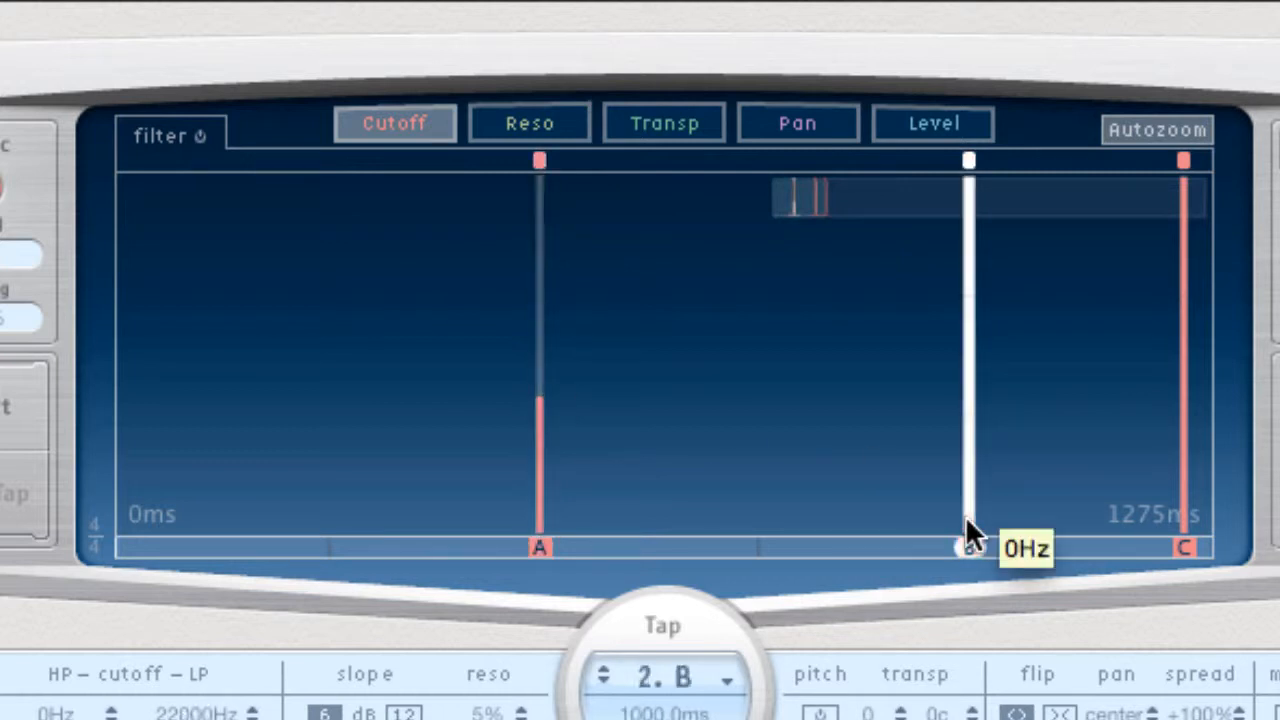
drag(966, 518, 946, 296)
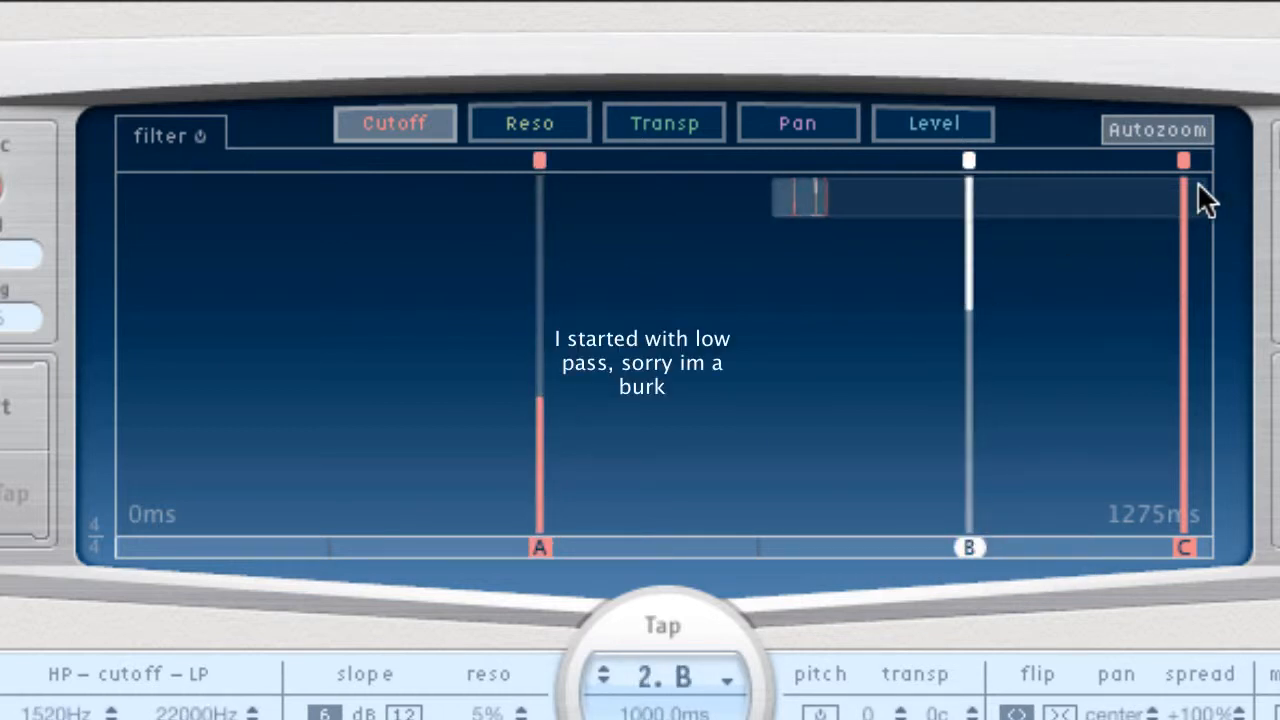
drag(1182, 184, 1184, 478)
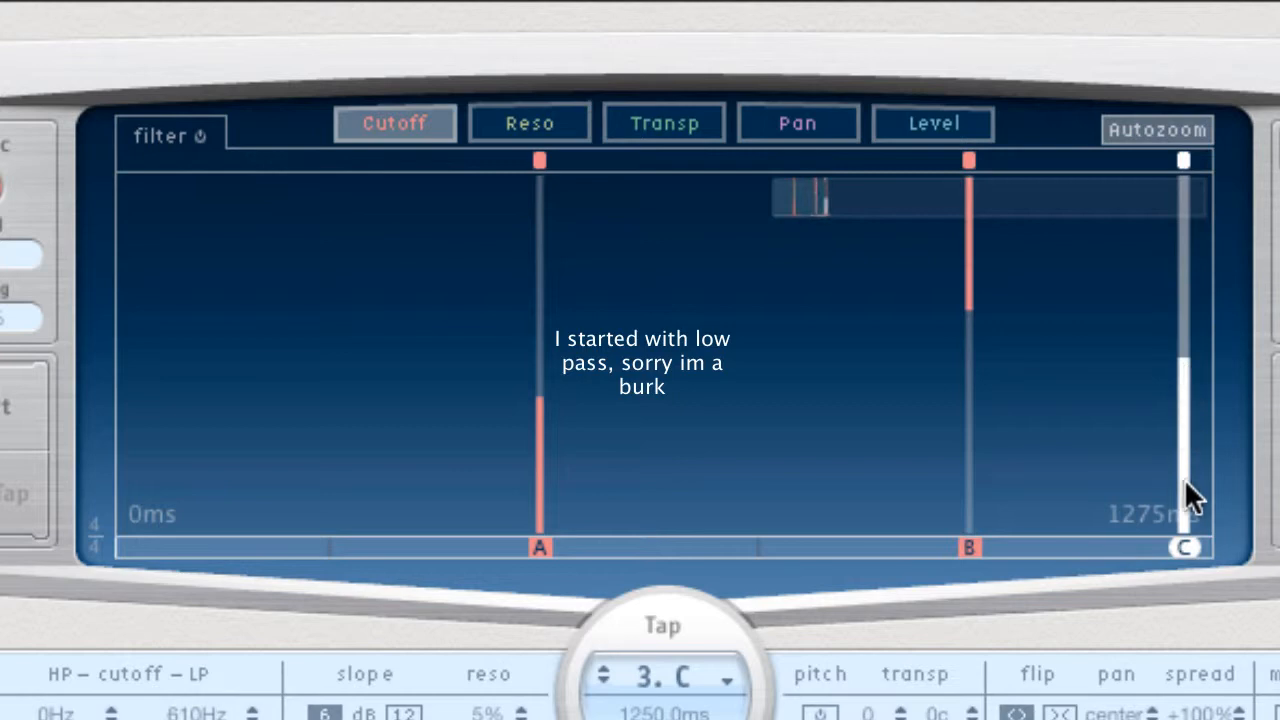
drag(1180, 526, 1180, 349)
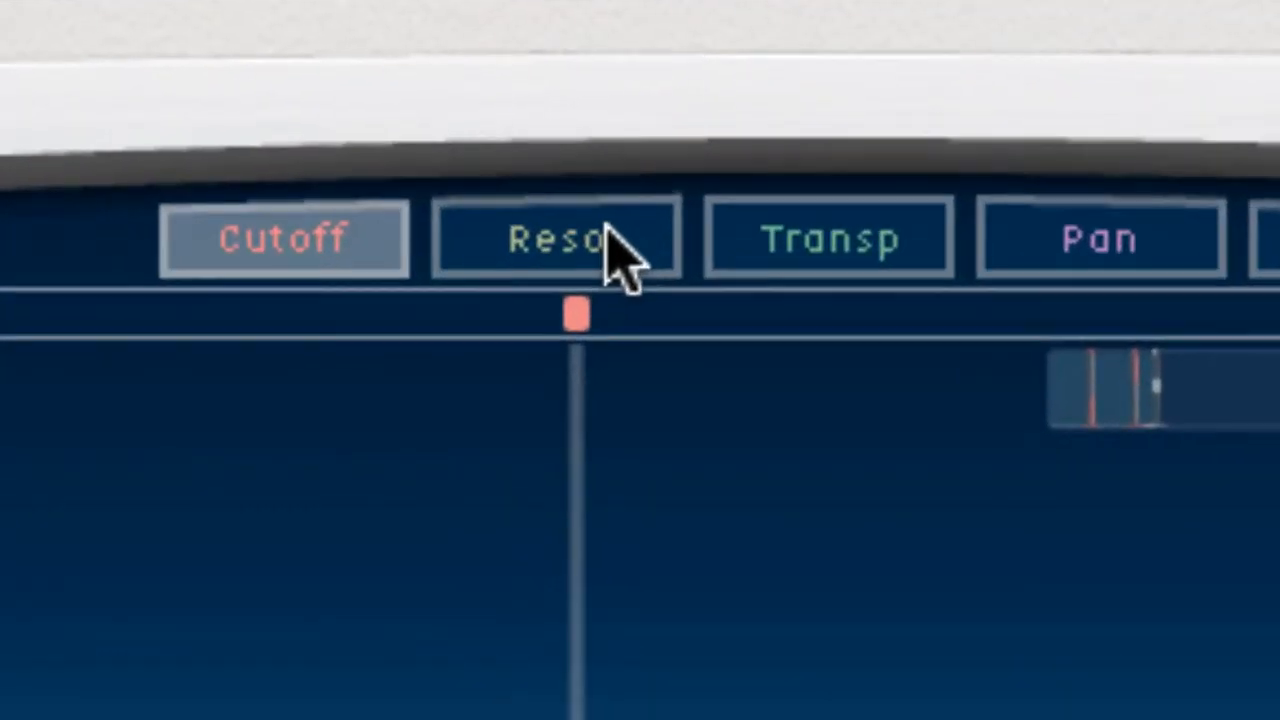
Raise the filter resonance of taps A, B and C, with tap B at 28% and tap C the highest
click(438, 297)
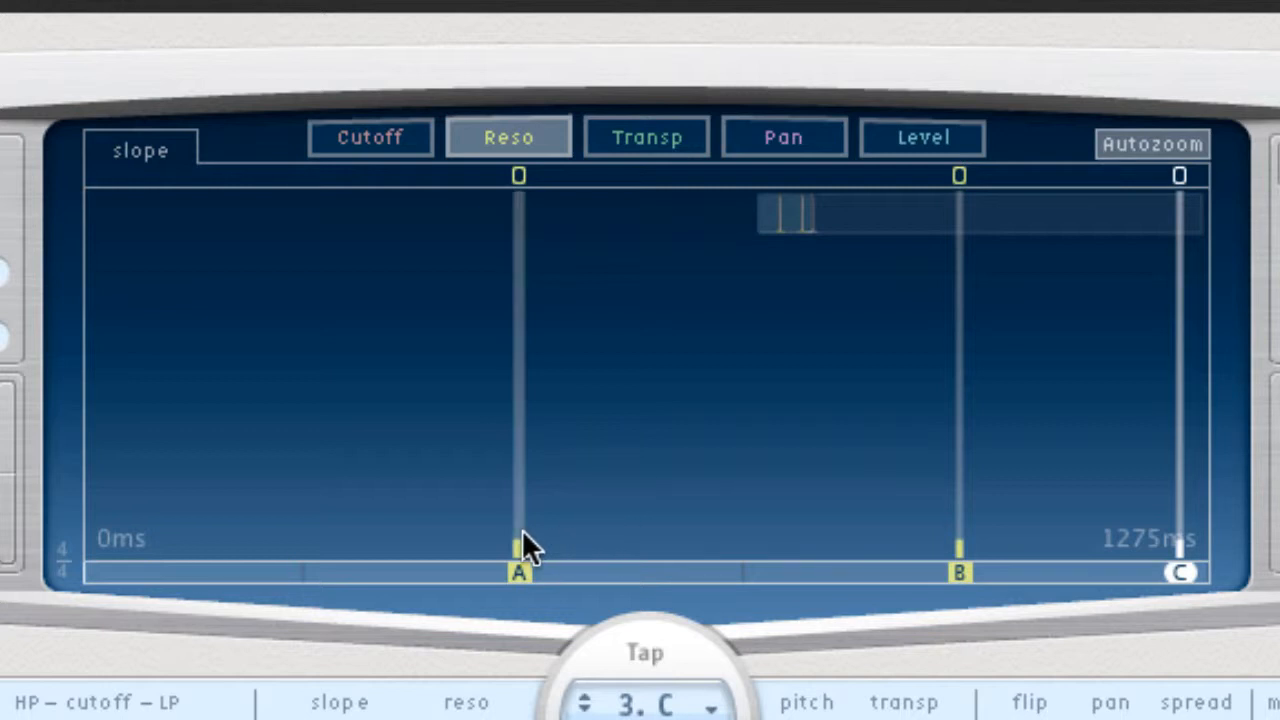
drag(521, 545, 510, 378)
drag(960, 546, 963, 456)
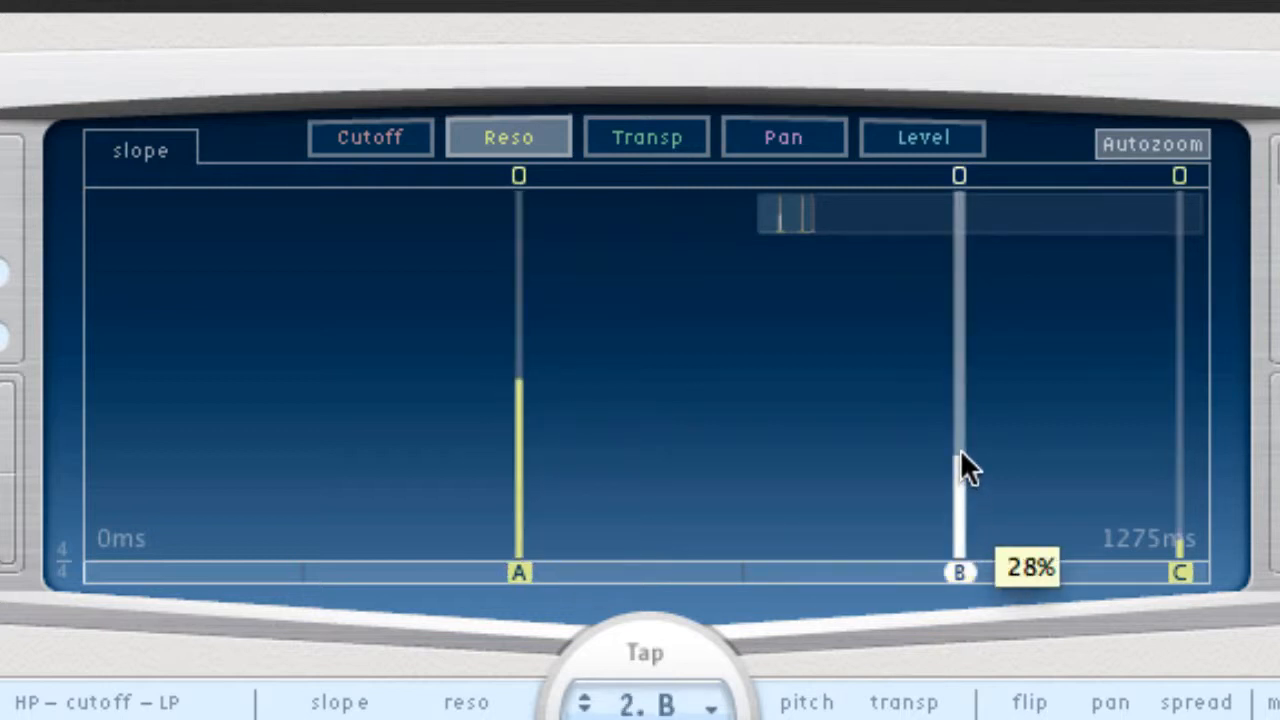
drag(1182, 540, 1176, 310)
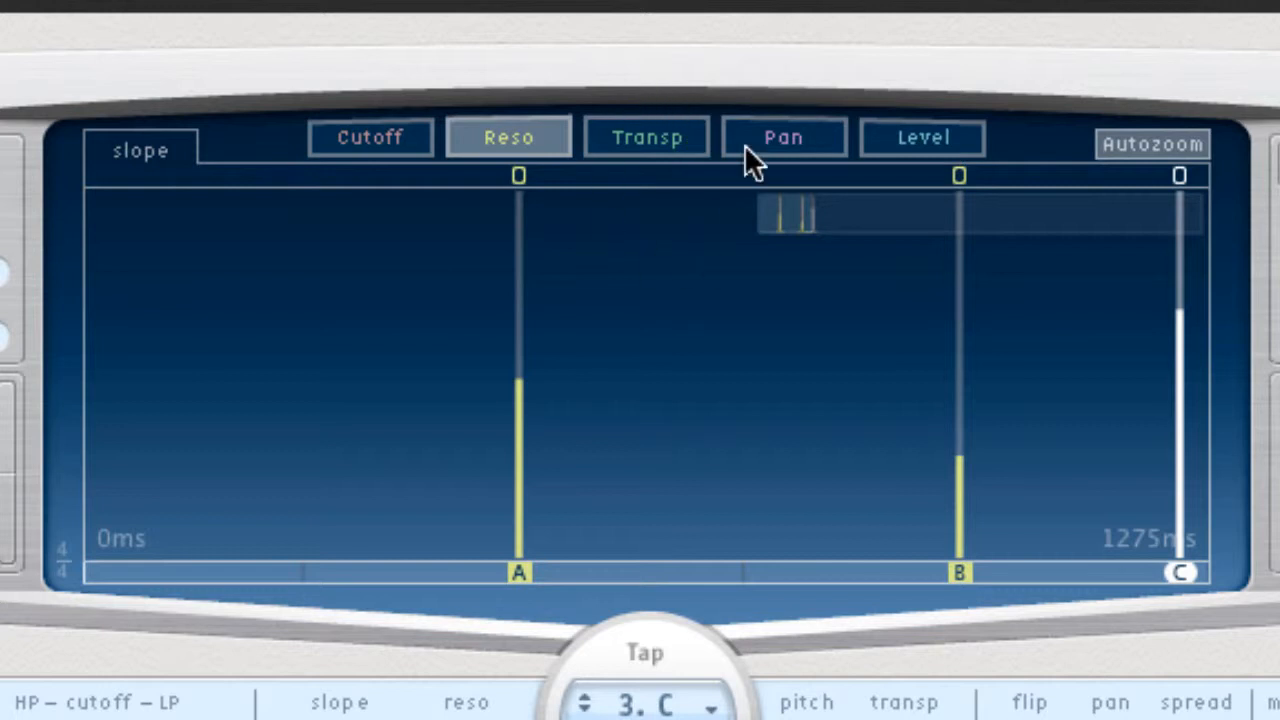
Compare the resonance and transposition views of the taps, leaving the transposition view displayed
click(650, 140)
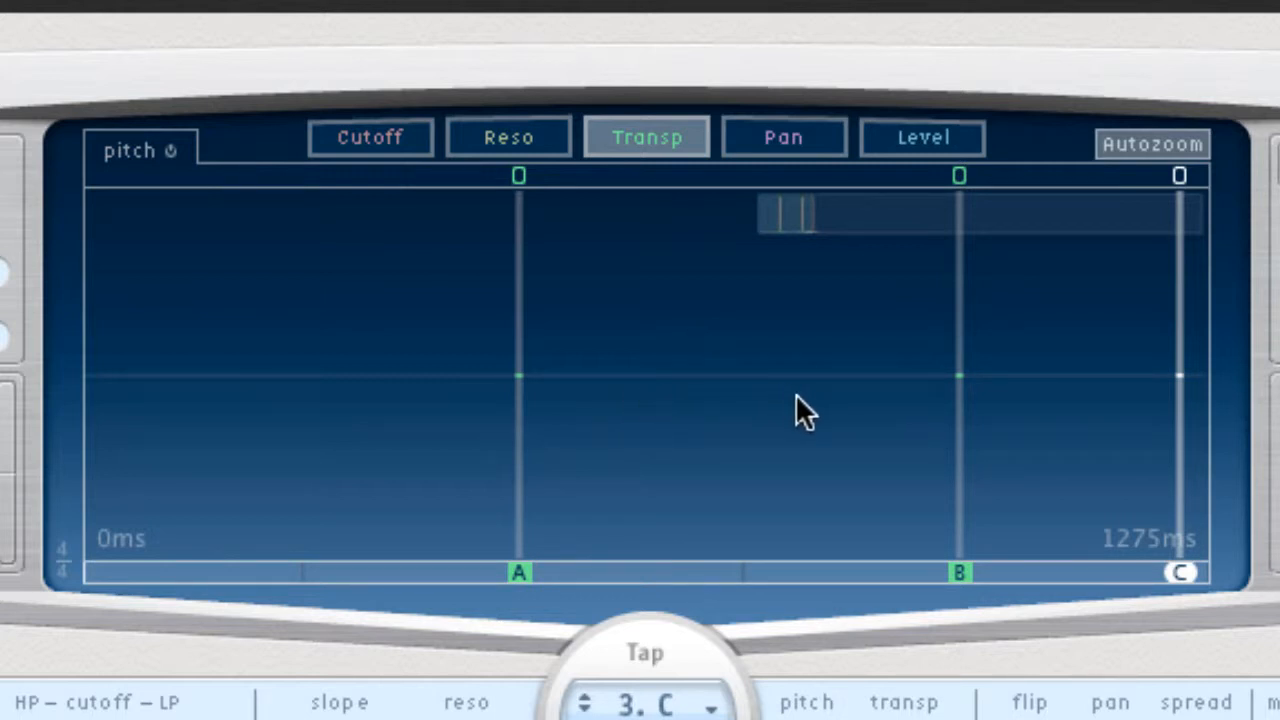
click(538, 135)
click(606, 138)
click(534, 140)
click(613, 146)
click(528, 137)
click(640, 137)
Transpose tap A upward and tap B down to -10 semitones, fine-tuning both while the loop plays
drag(526, 368, 548, 246)
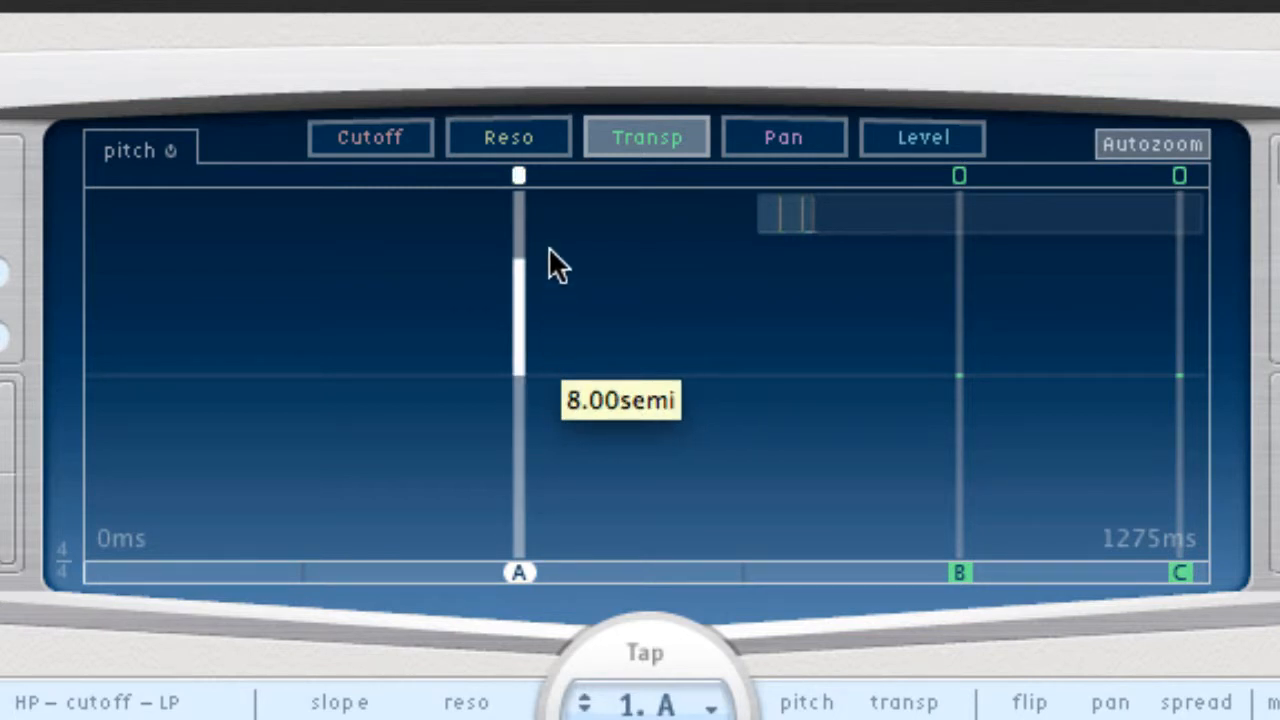
alt+click(517, 309)
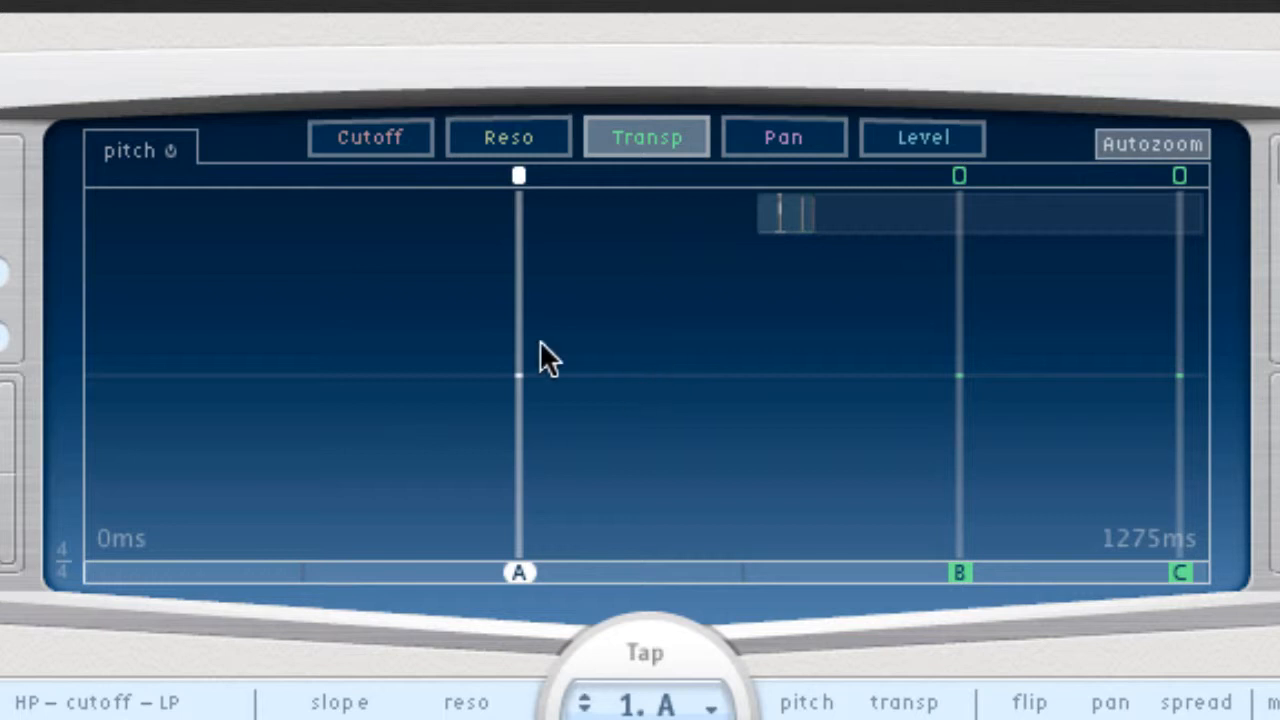
drag(524, 366, 530, 275)
drag(964, 384, 964, 482)
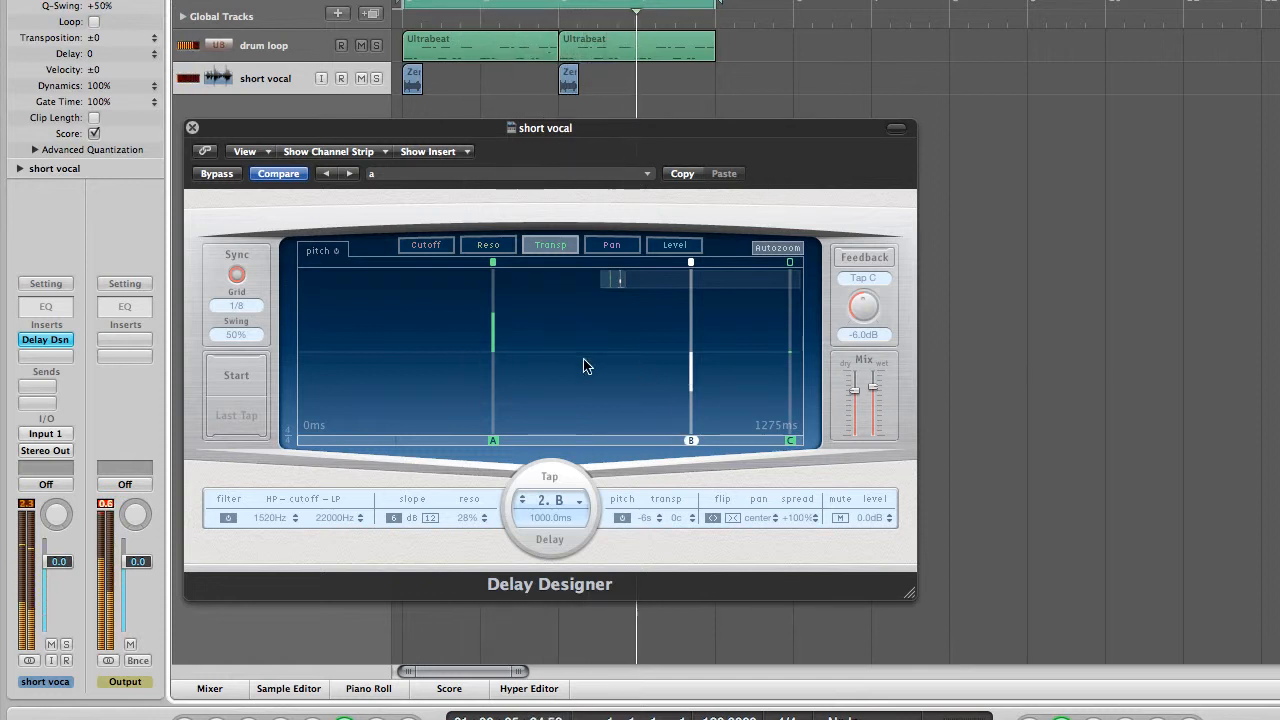
drag(494, 340, 498, 300)
drag(691, 392, 690, 418)
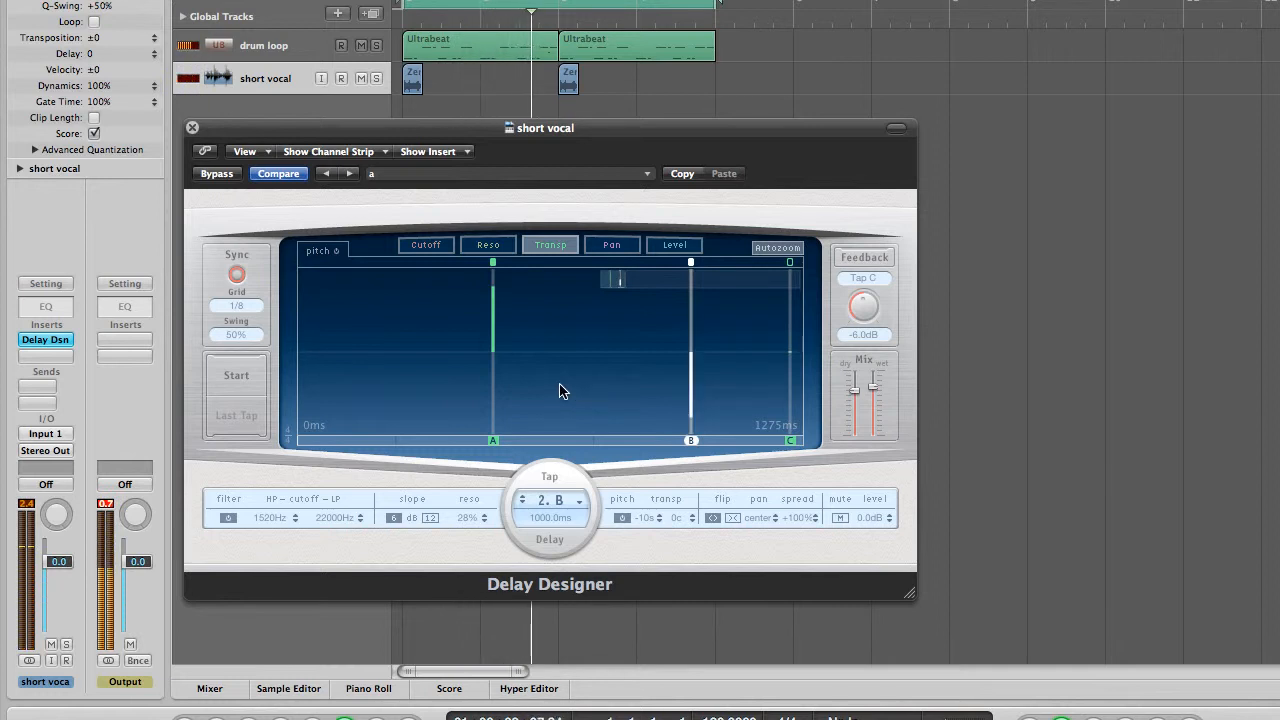
Reduce tap A's upward transposition to +5 semitones and bring tap B's downward transposition closer to zero
click(494, 328)
drag(494, 328, 491, 357)
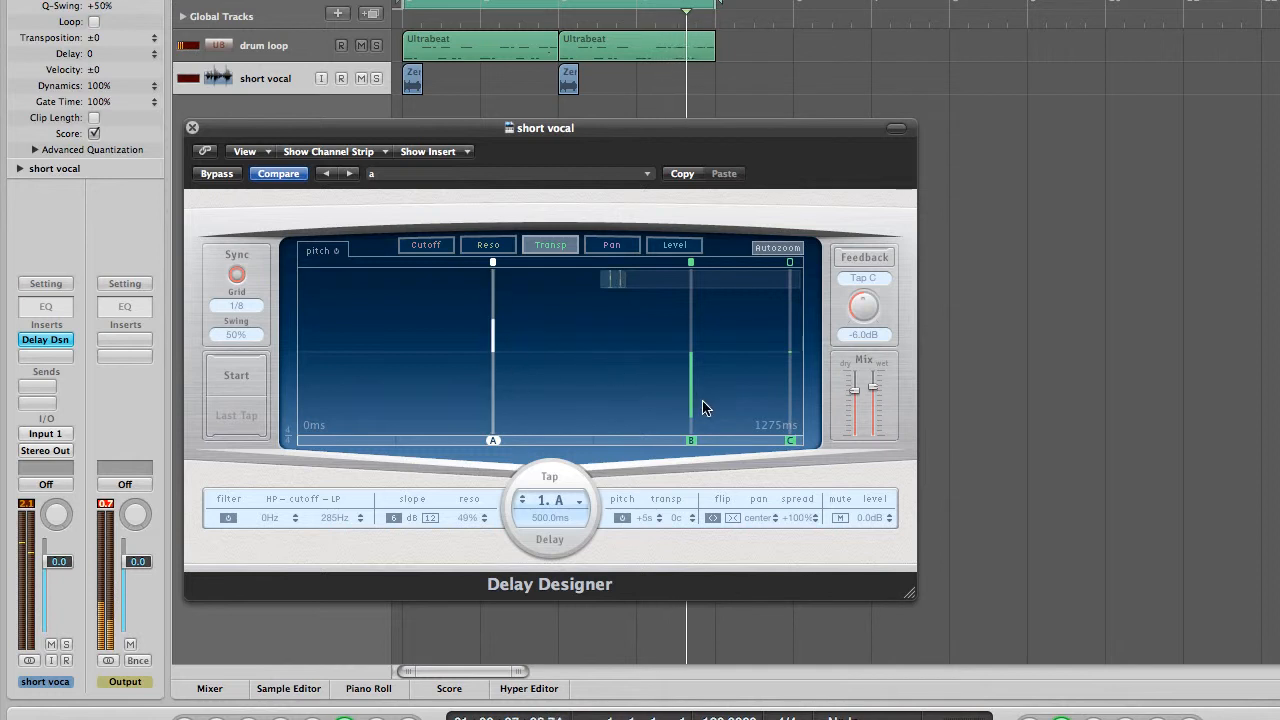
drag(690, 405, 689, 350)
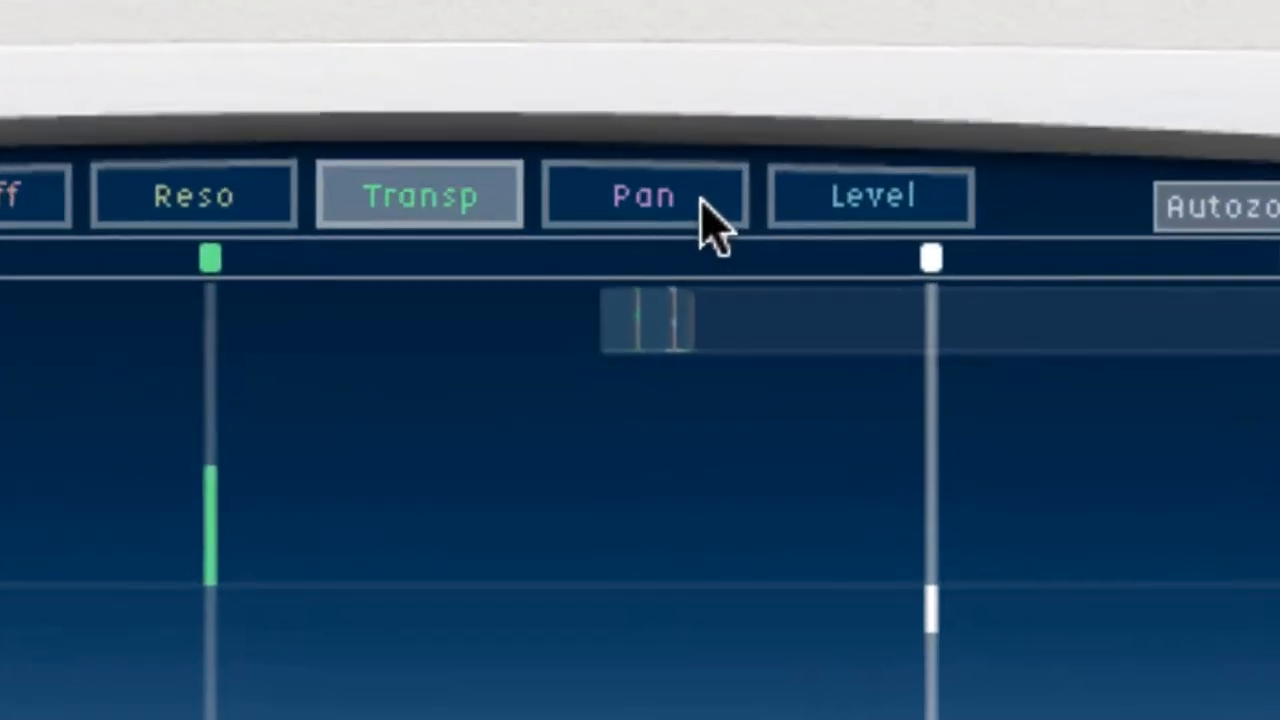
Pan tap A towards the right channel at +65% and set its stereo spread to -50%
click(660, 224)
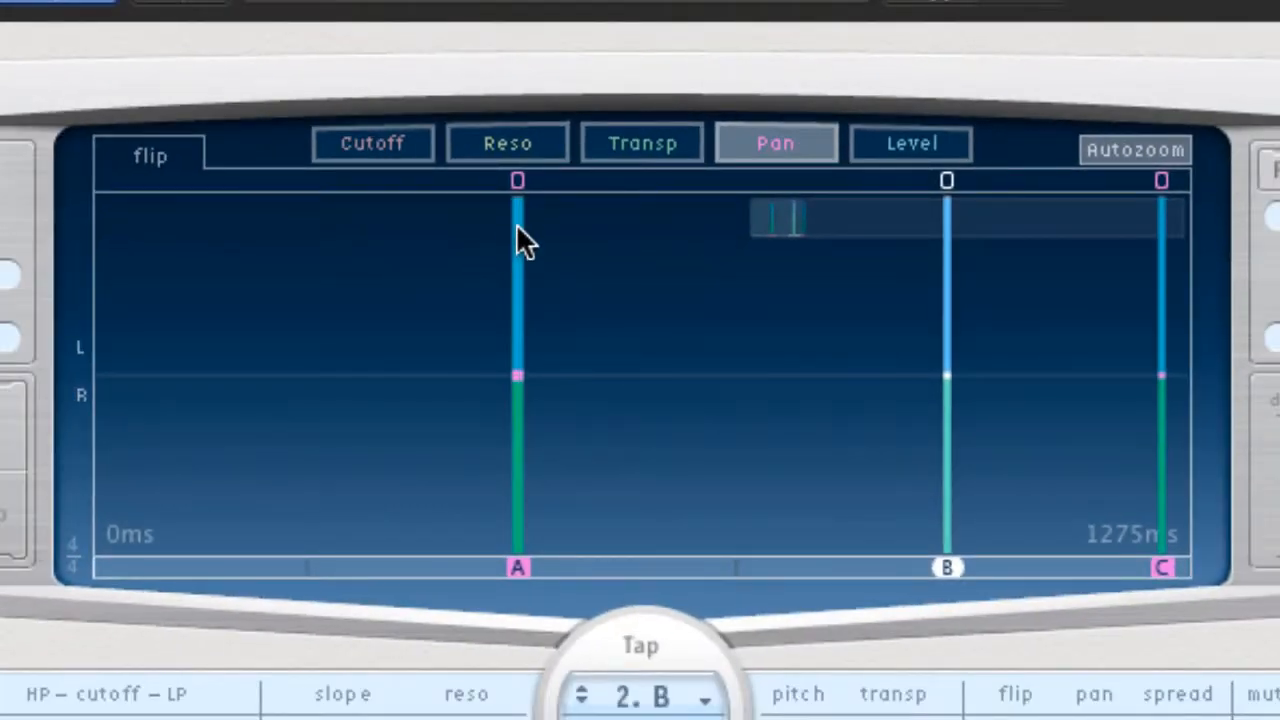
drag(516, 223, 515, 328)
drag(527, 583, 520, 488)
drag(513, 395, 512, 590)
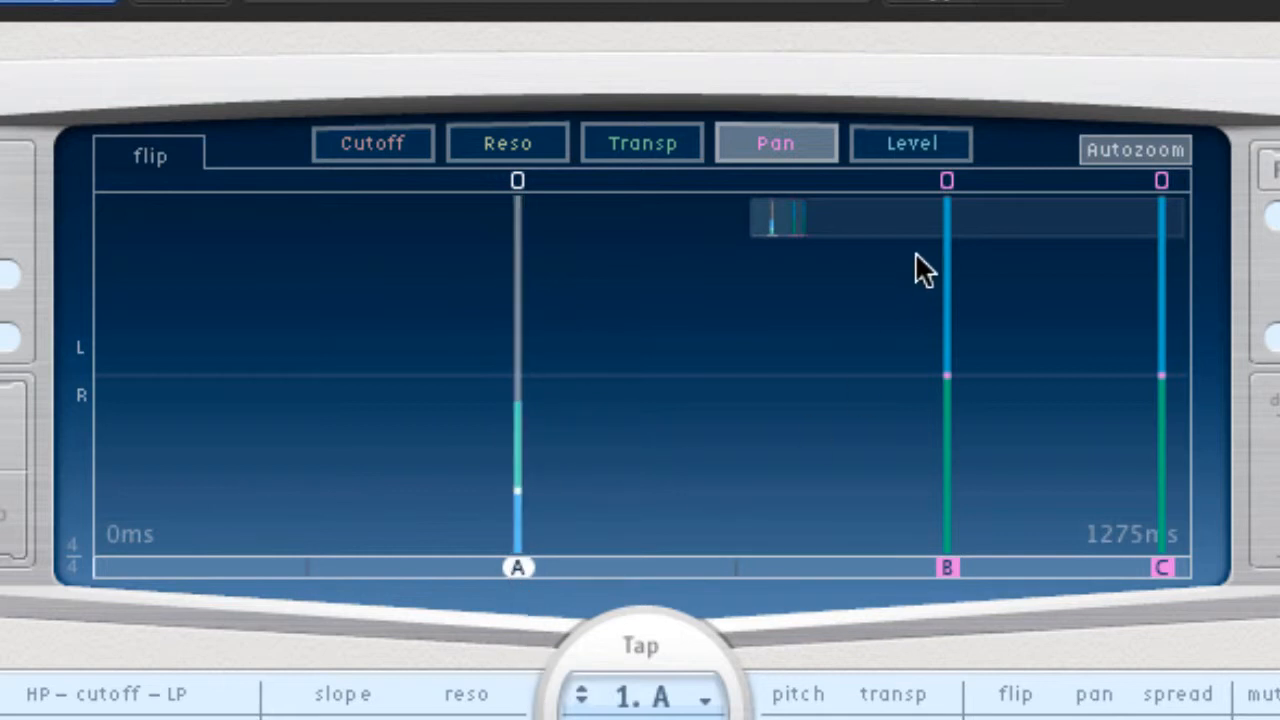
Display the level view of the taps and shift the Delay Designer window slightly up and to the right
click(926, 145)
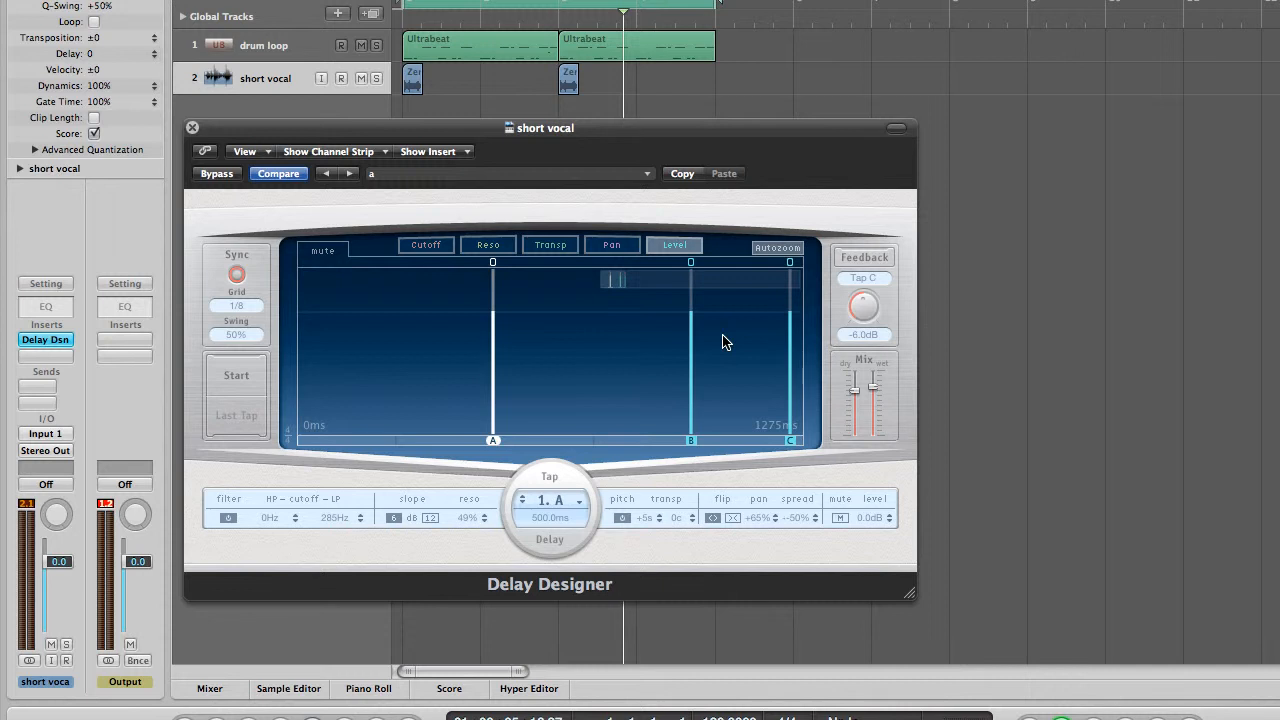
drag(648, 132, 665, 116)
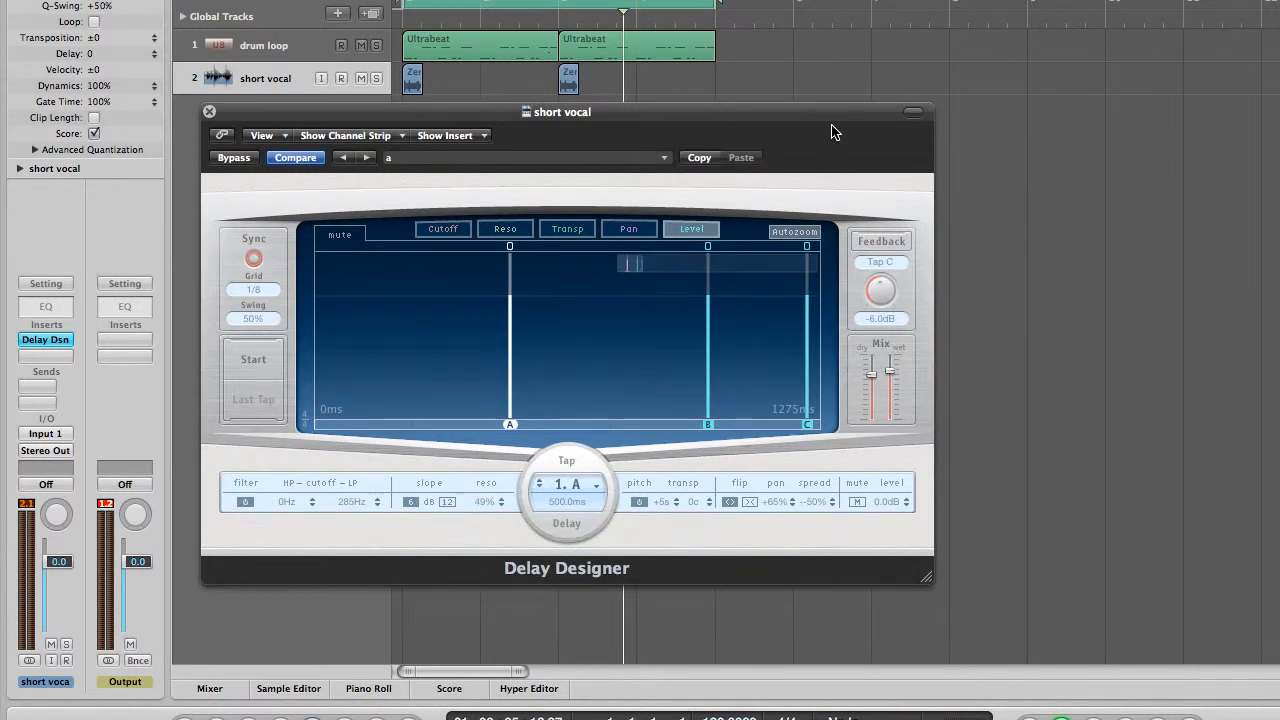